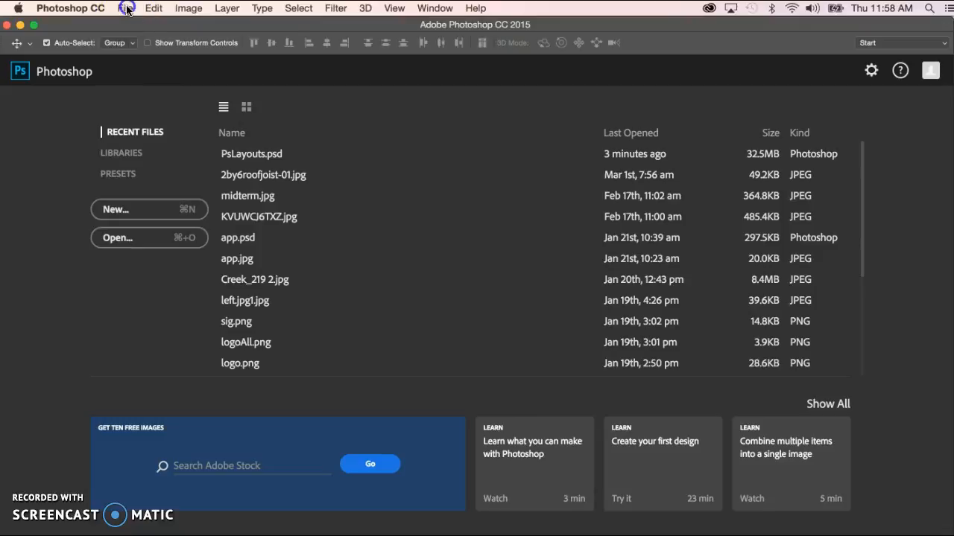
- Start a new document and choose Artboard as its document type
{"action": "left_click", "coordinate": [130, 25]}
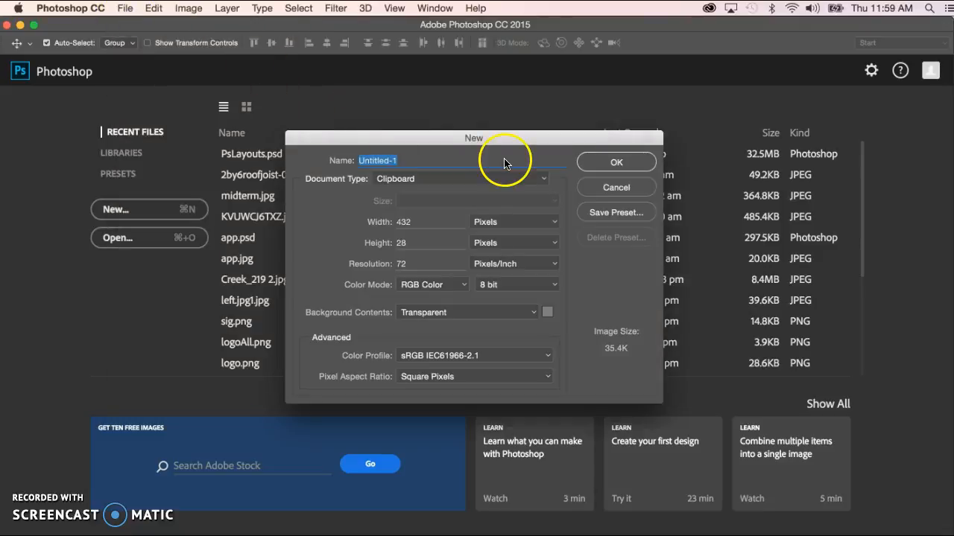
{"action": "left_click", "coordinate": [545, 182]}
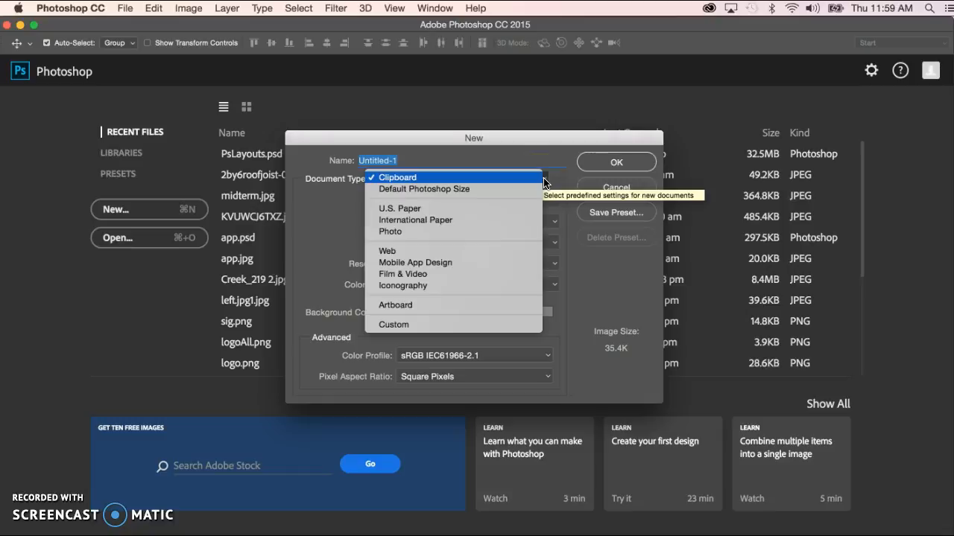
{"action": "left_click_drag", "start_coordinate": [544, 182], "coordinate": [484, 307]}
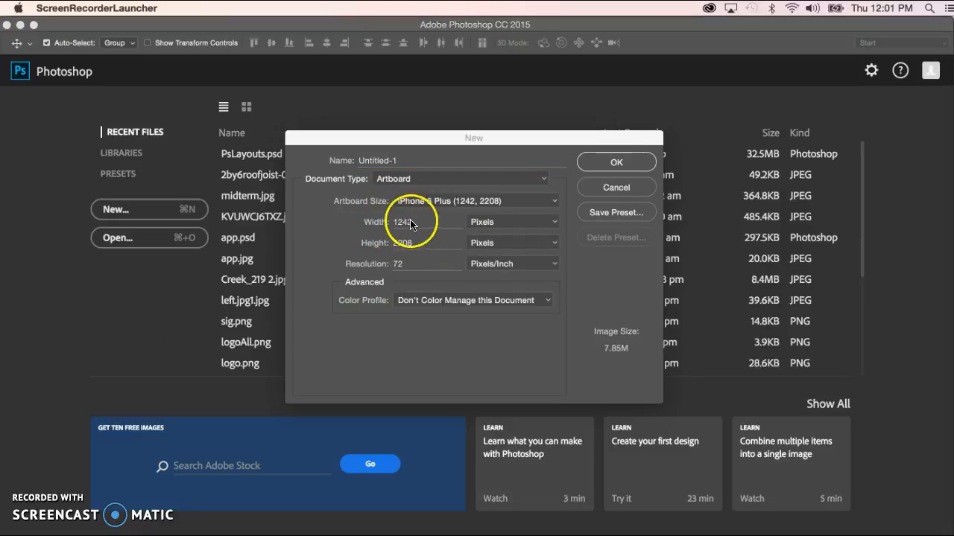
- Set the new document's width to 1000 pixels and its height to 600 pixels
{"action": "left_click", "coordinate": [410, 222]}
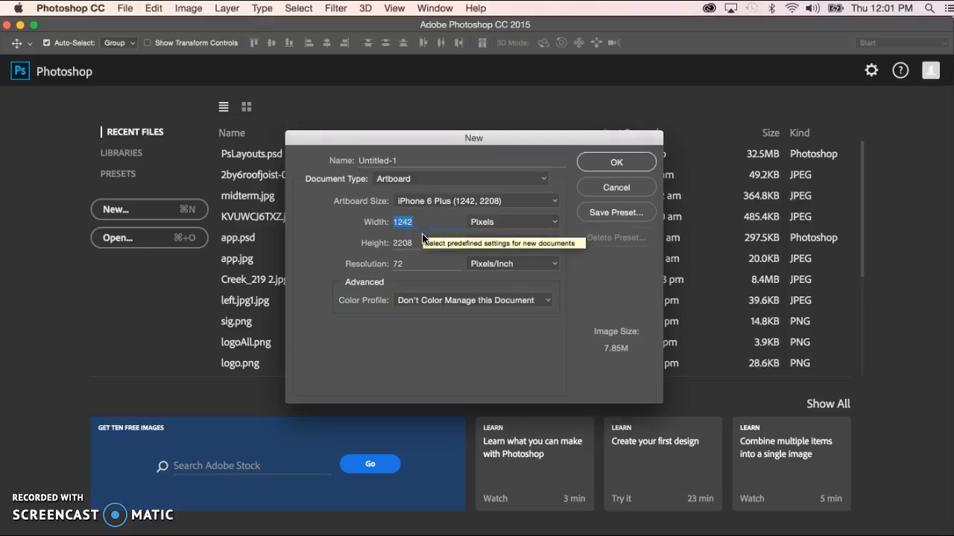
{"action": "left_click", "coordinate": [423, 220]}
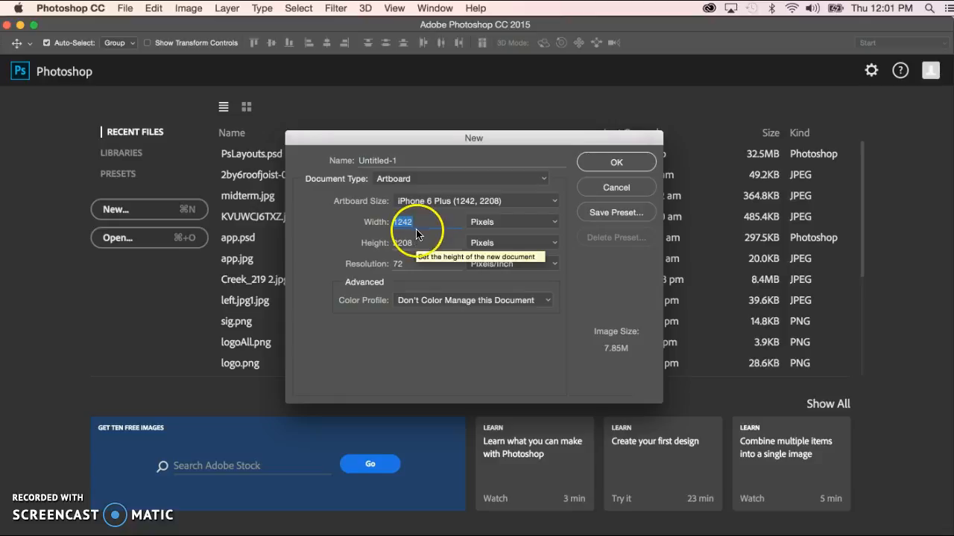
{"action": "left_click", "coordinate": [417, 222]}
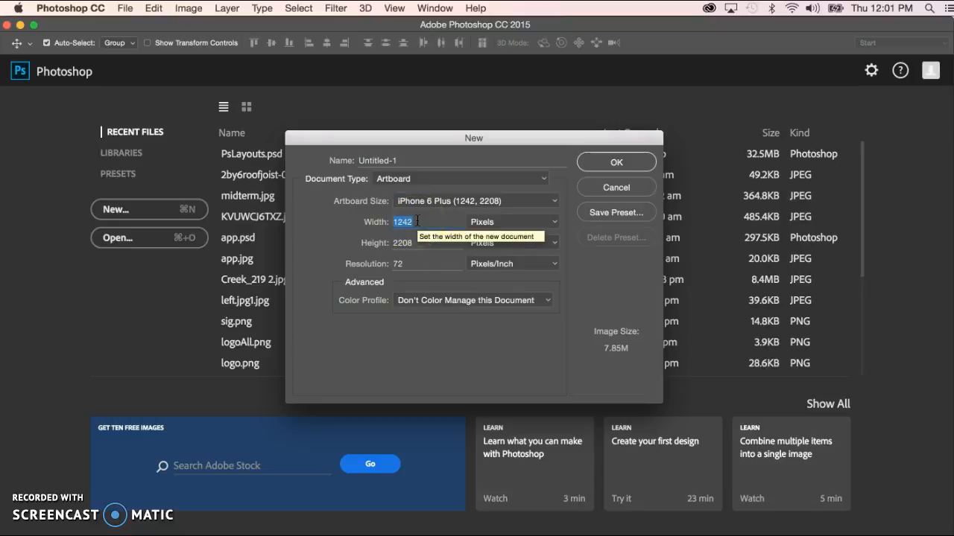
{"action": "left_click", "coordinate": [365, 220]}
{"action": "type", "text": "1000"}
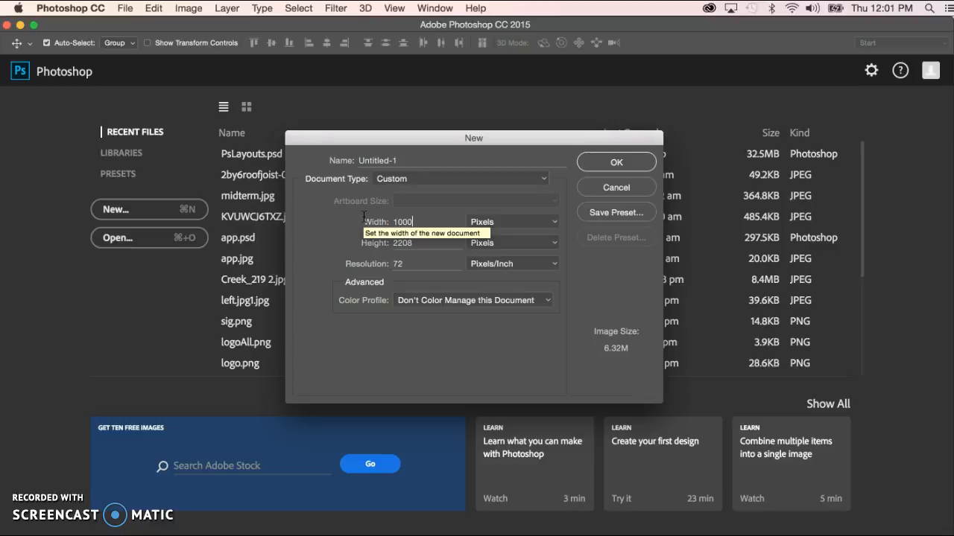
{"action": "left_click", "coordinate": [393, 238]}
{"action": "left_click", "coordinate": [371, 241]}
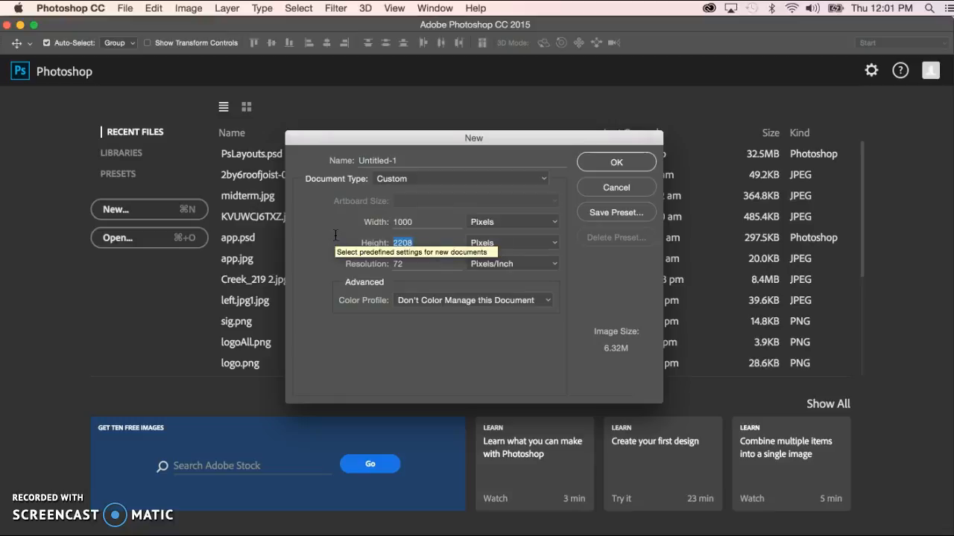
{"action": "type", "text": "600"}
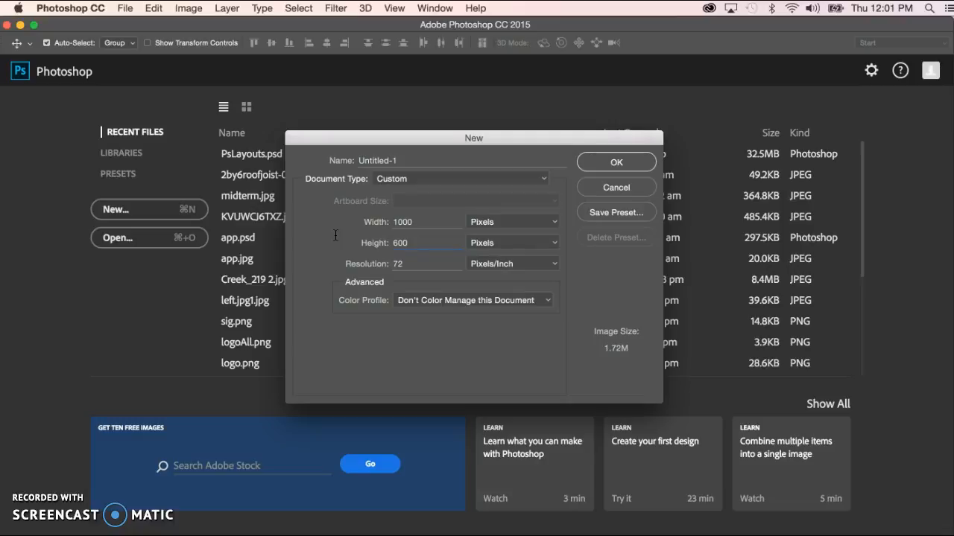
{"action": "left_click", "coordinate": [394, 231]}
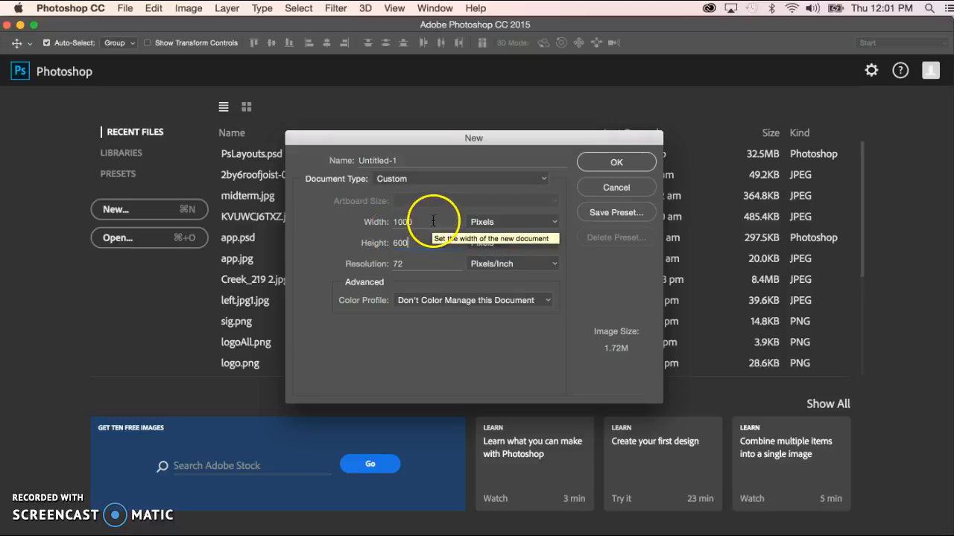
{"action": "left_click", "coordinate": [410, 247]}
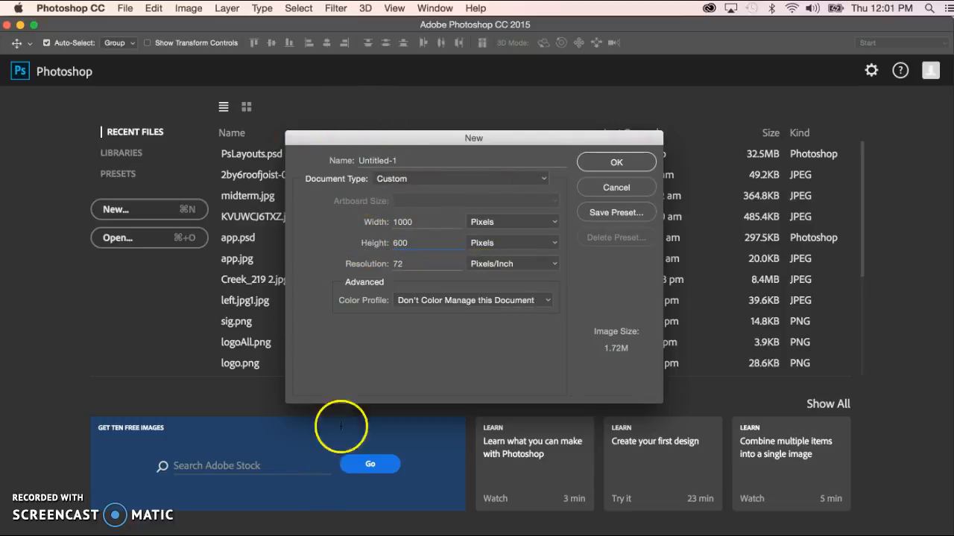
{"action": "left_click", "coordinate": [419, 225]}
{"action": "left_click", "coordinate": [450, 198]}
- Set the new document's resolution to 144 pixels/inch
{"action": "double_click", "coordinate": [414, 264]}
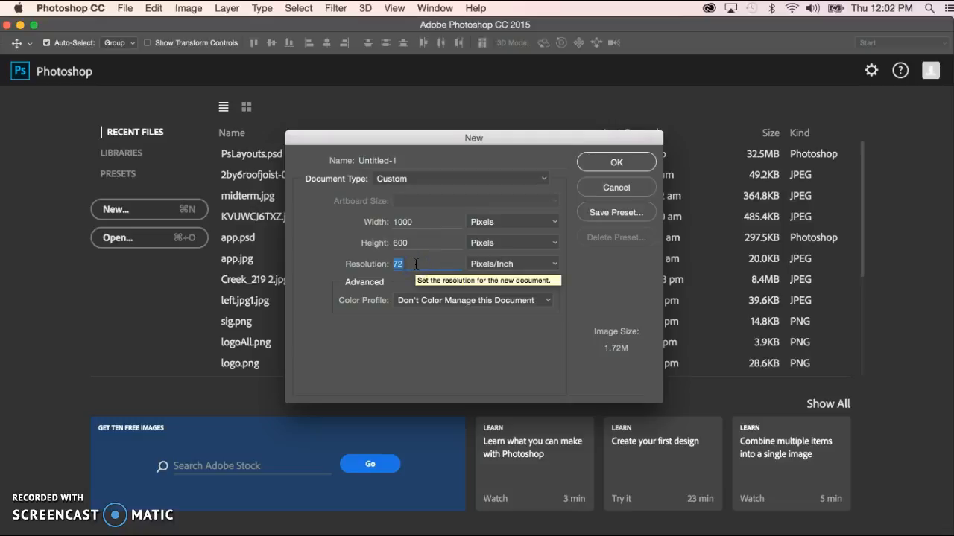
{"action": "type", "text": "144"}
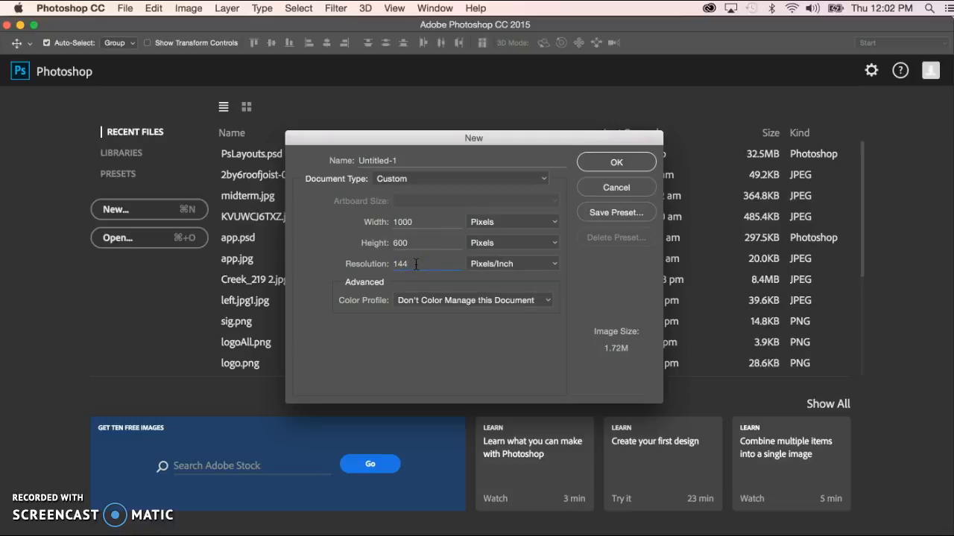
{"action": "left_click", "coordinate": [437, 253]}
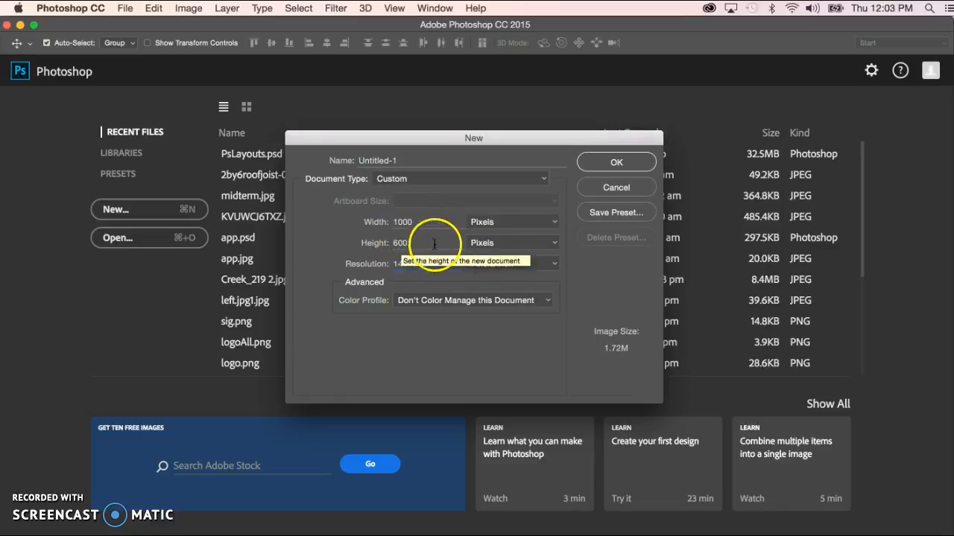
- Switch the new document's width and height units to Picas
{"action": "left_click", "coordinate": [552, 222]}
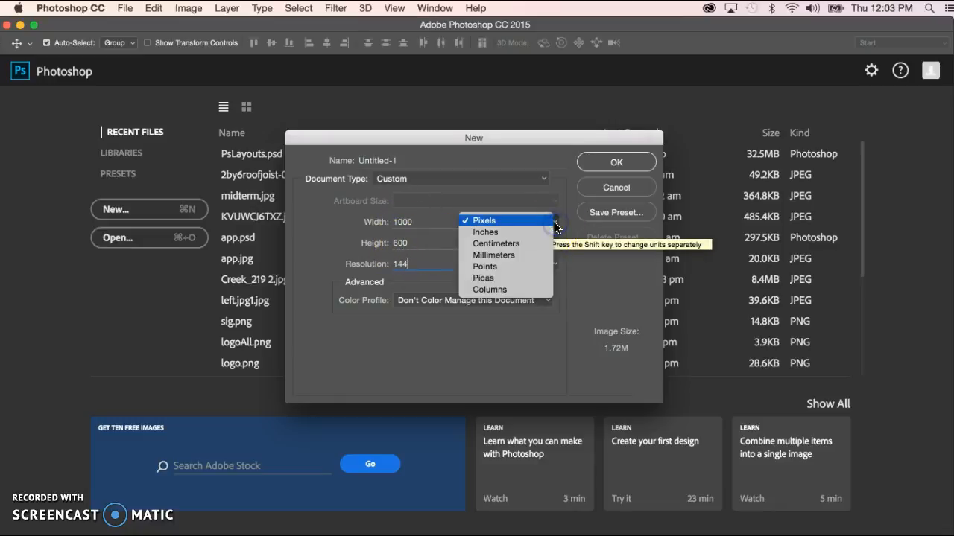
{"action": "left_click", "coordinate": [506, 278]}
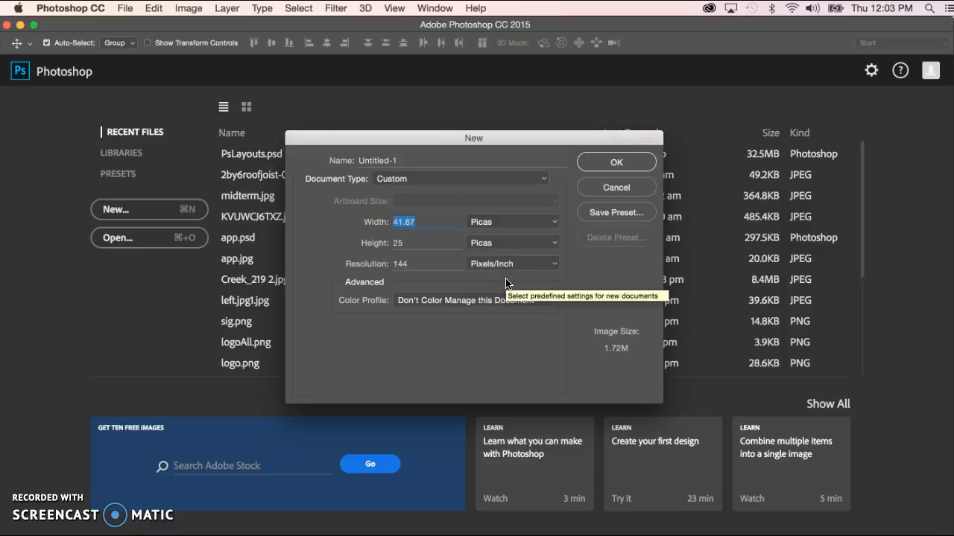
{"action": "left_click", "coordinate": [429, 222]}
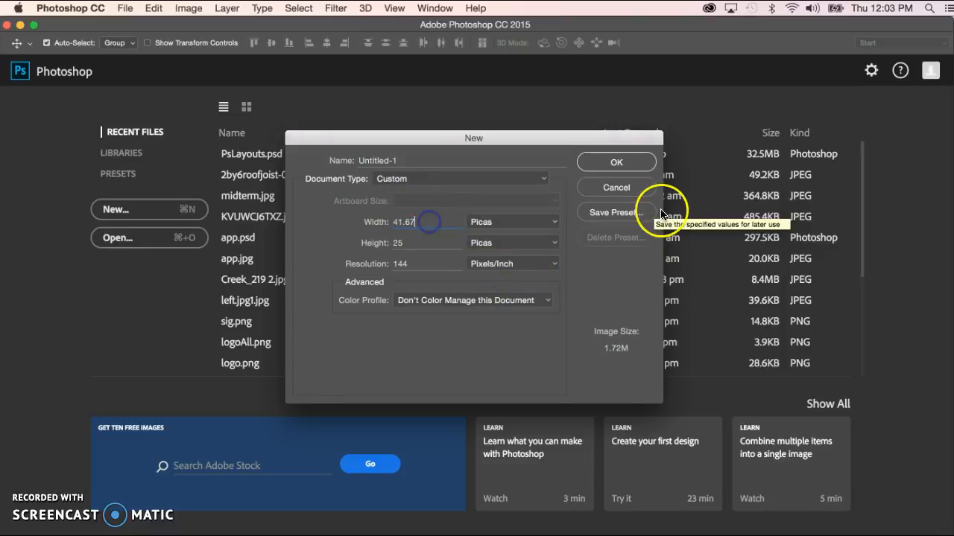
- Set the artboard size to 1000 by 600 points and create the document
{"action": "left_click", "coordinate": [553, 224]}
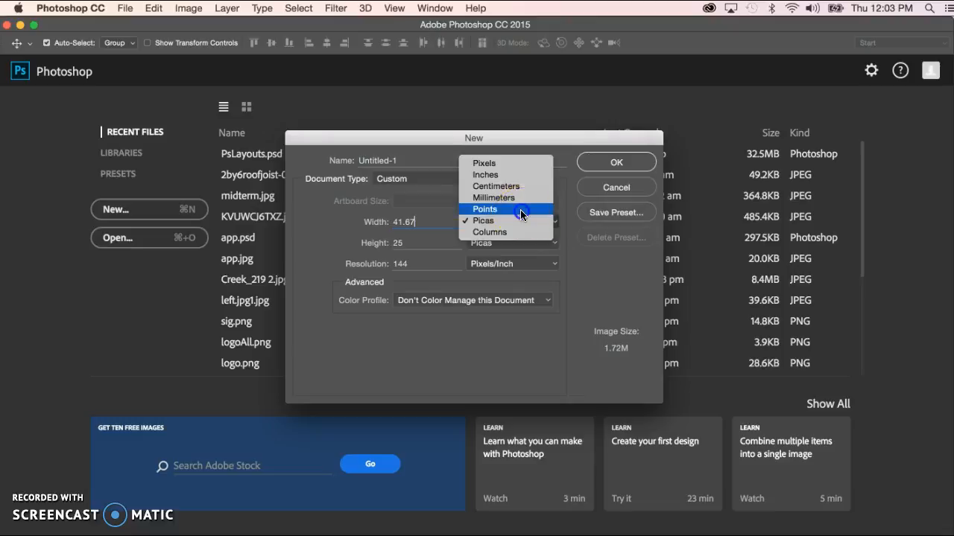
{"action": "left_click", "coordinate": [521, 210]}
{"action": "left_click", "coordinate": [432, 222]}
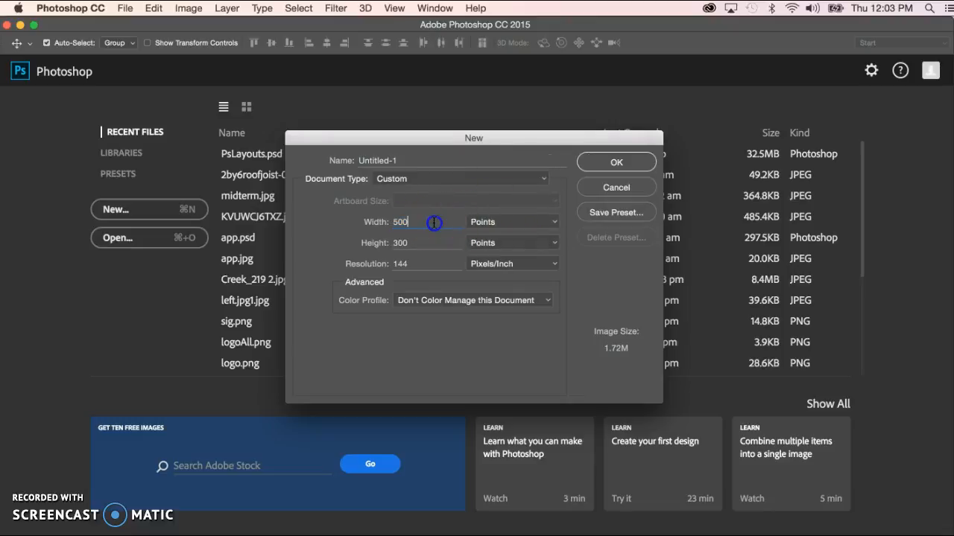
{"action": "double_click", "coordinate": [417, 222]}
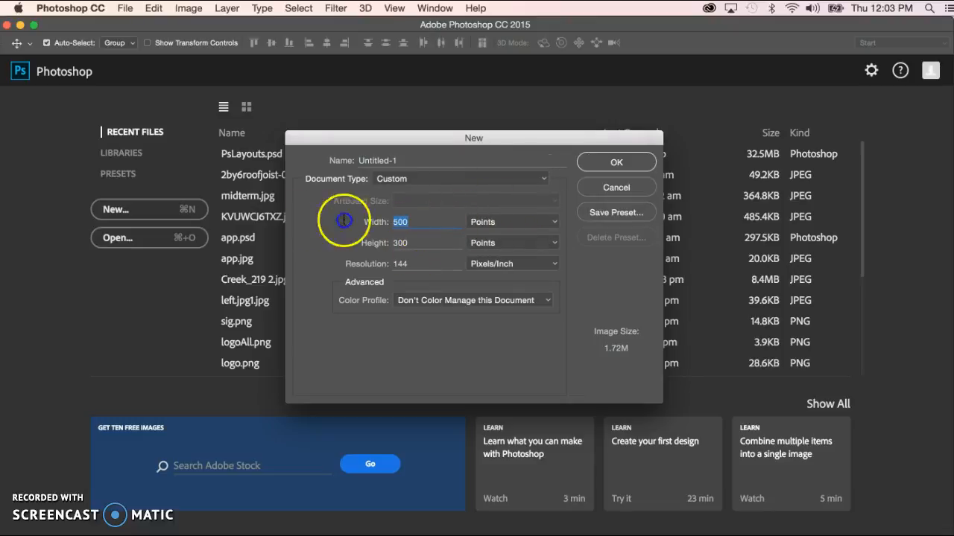
{"action": "type", "text": "1000"}
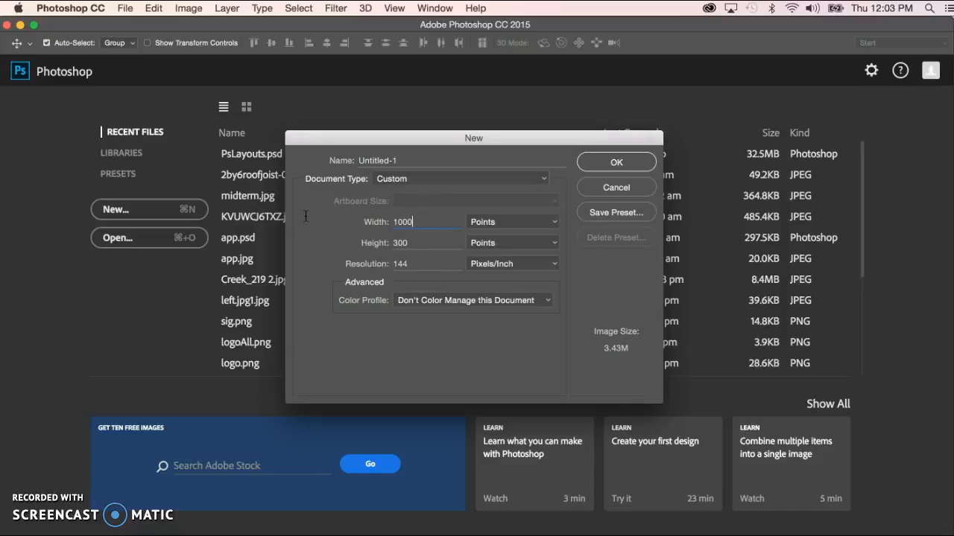
{"action": "left_click", "coordinate": [379, 241]}
{"action": "type", "text": "600"}
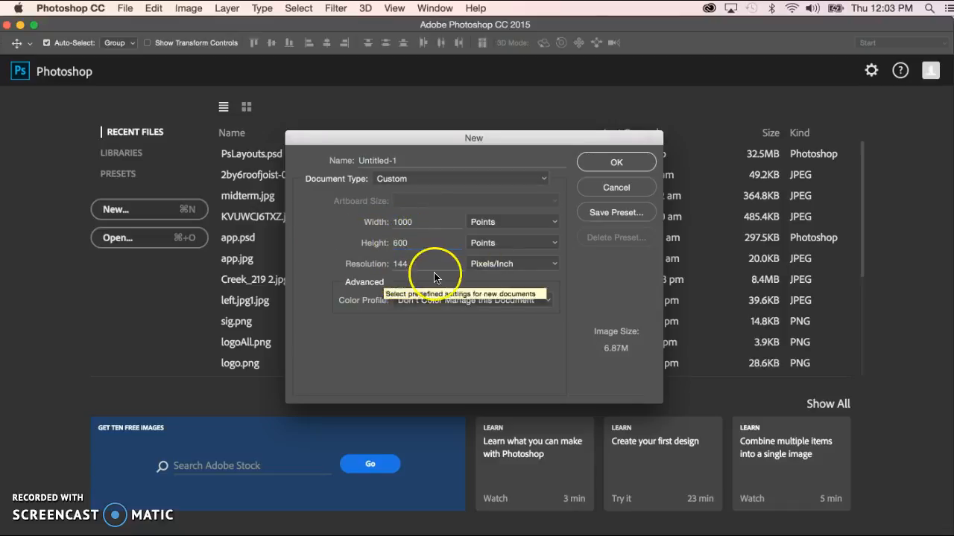
{"action": "left_click", "coordinate": [366, 320]}
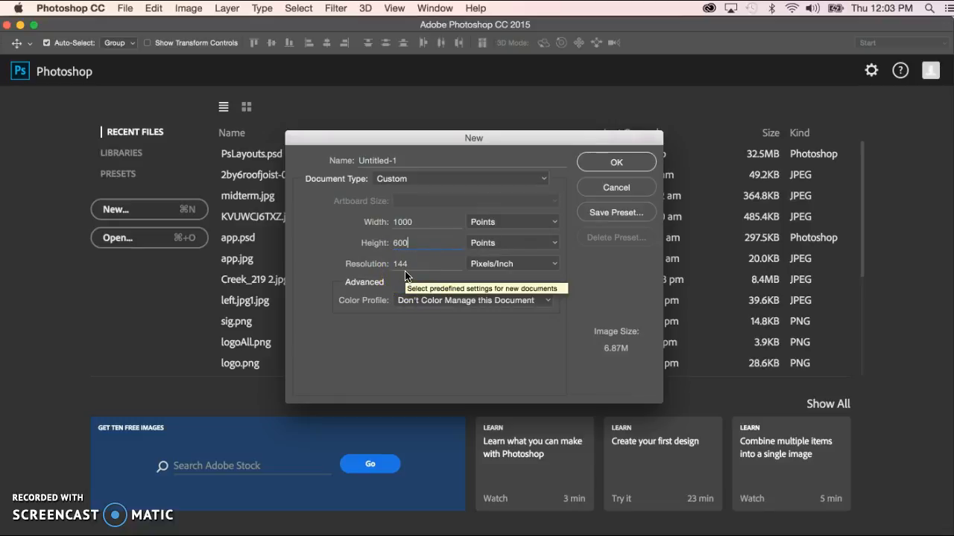
{"action": "left_click", "coordinate": [614, 162]}
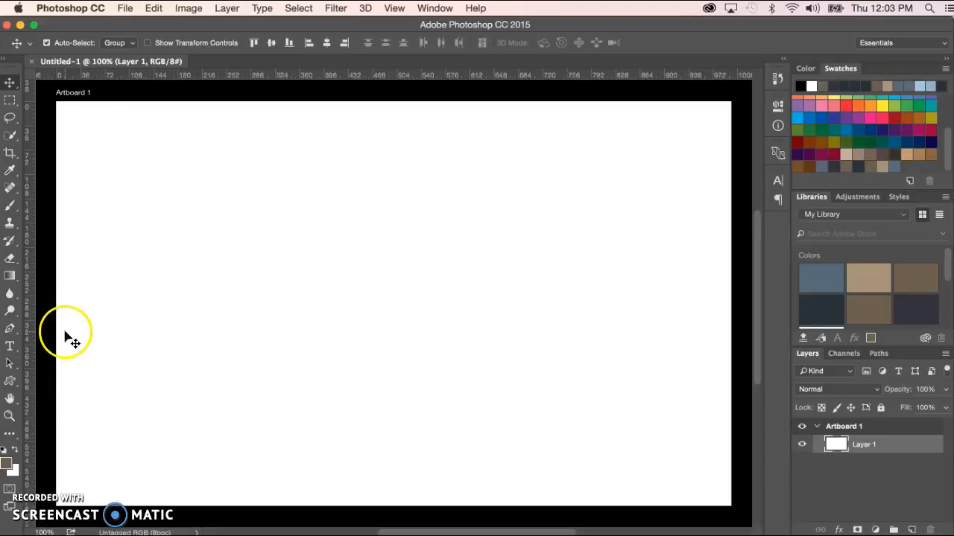
- Fit the artboard in the document window and zoom out to 8.33%
{"action": "double_click", "coordinate": [11, 400]}
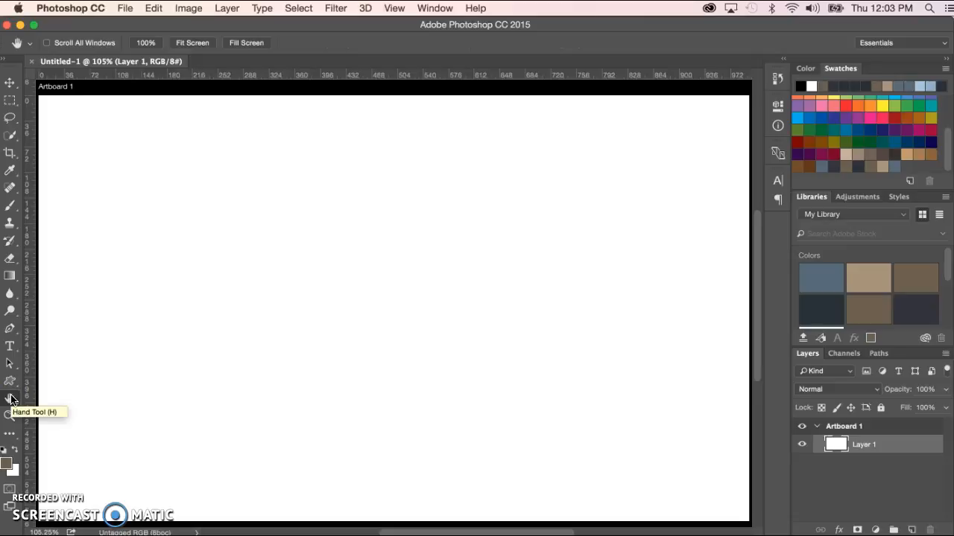
{"action": "key", "text": "super+minus"}
{"action": "key", "text": "super+minus"}
{"action": "key", "text": "super+minus"}
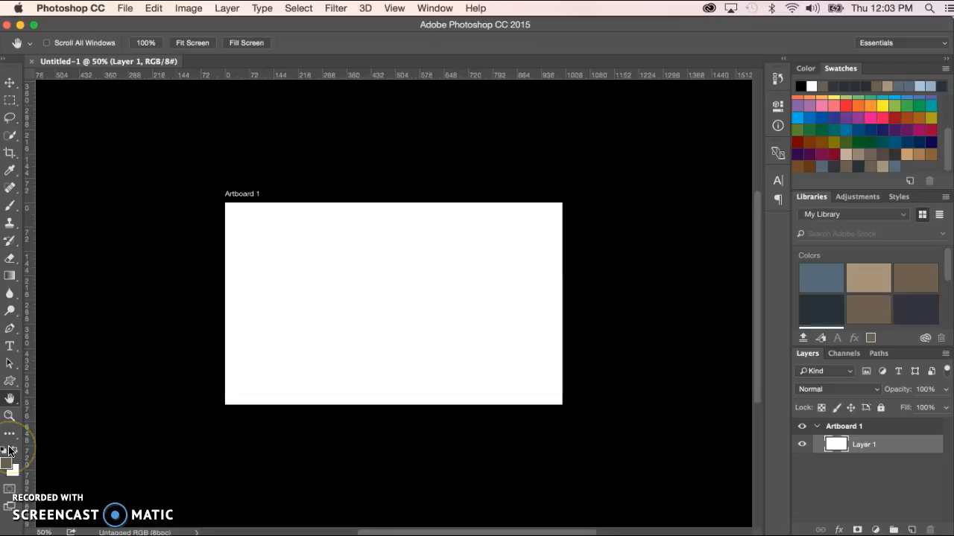
{"action": "key", "text": "super+minus"}
{"action": "key", "text": "super+minus"}
{"action": "key", "text": "super+minus"}
{"action": "key", "text": "super+minus"}
{"action": "key", "text": "super+minus"}
{"action": "key", "text": "super+minus"}
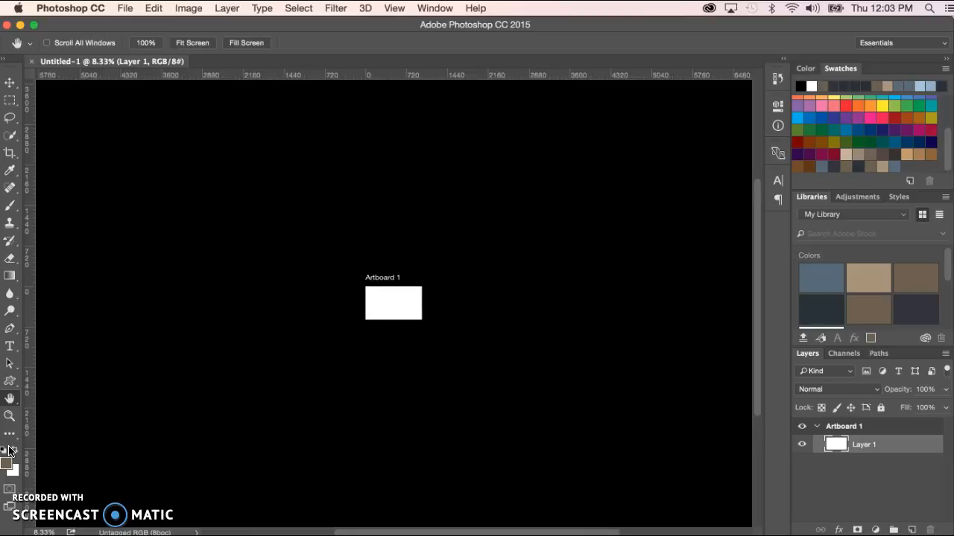
- Zoom back in on the artboard to 50%
{"action": "key", "text": "super+equal"}
{"action": "key", "text": "super+equal"}
{"action": "key", "text": "super+equal"}
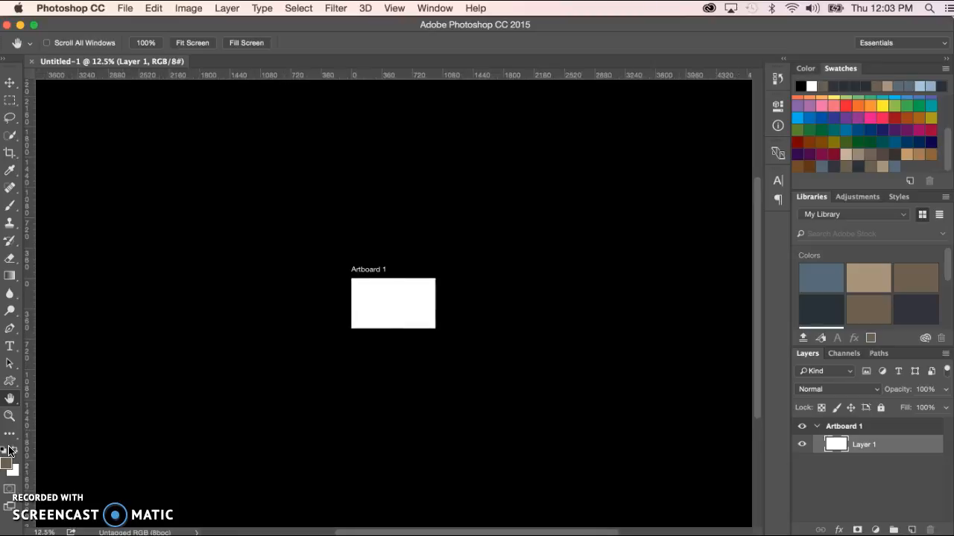
{"action": "key", "text": "super+equal"}
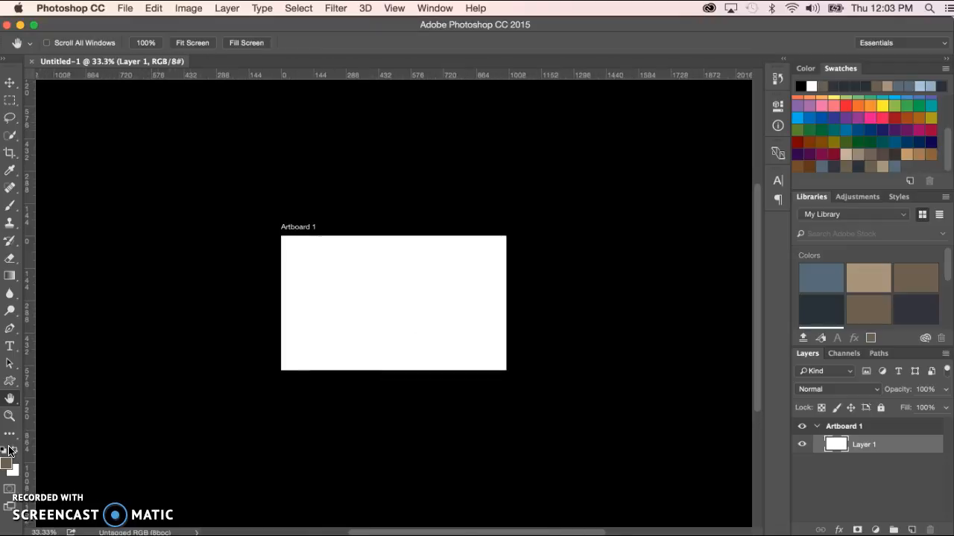
{"action": "key", "text": "super+minus"}
{"action": "key", "text": "super+equal"}
{"action": "key", "text": "super+equal"}
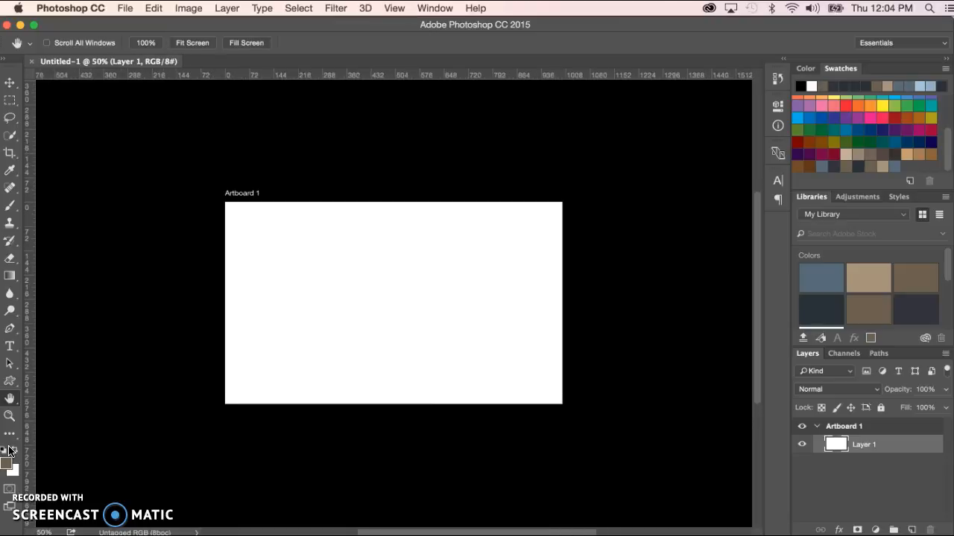
- Change the color of the canvas area surrounding the artboard to Default
{"action": "left_click", "coordinate": [92, 431]}
{"action": "left_click", "coordinate": [613, 239]}
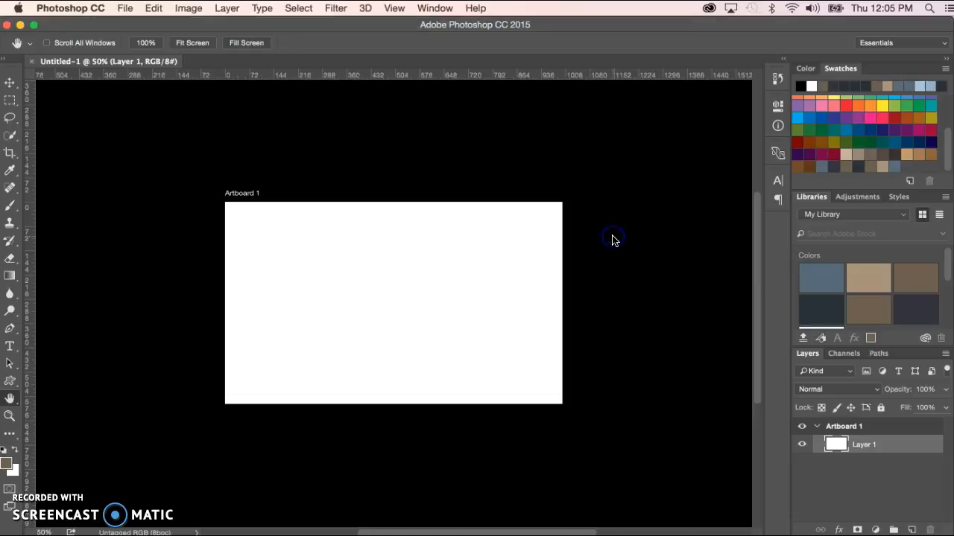
{"action": "left_click", "coordinate": [504, 204]}
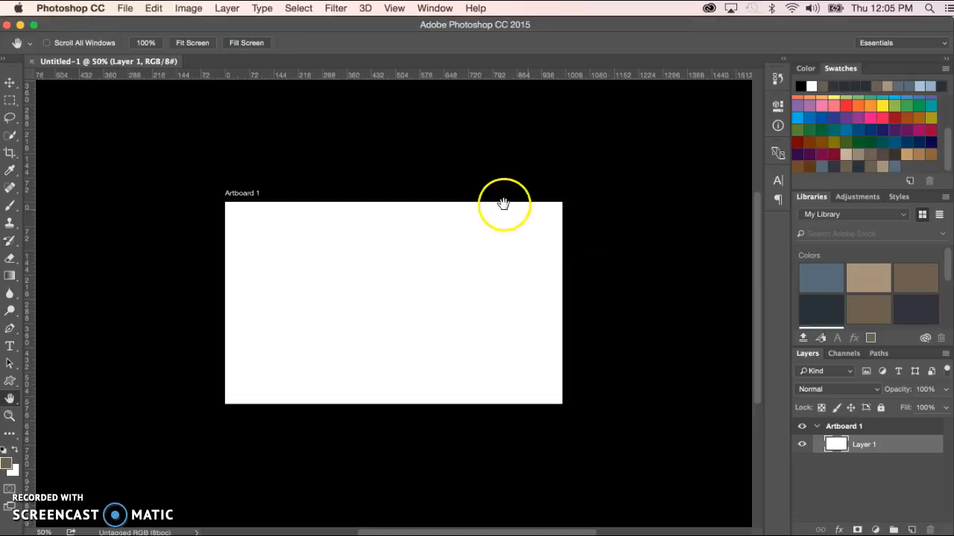
{"action": "right_click", "coordinate": [623, 220]}
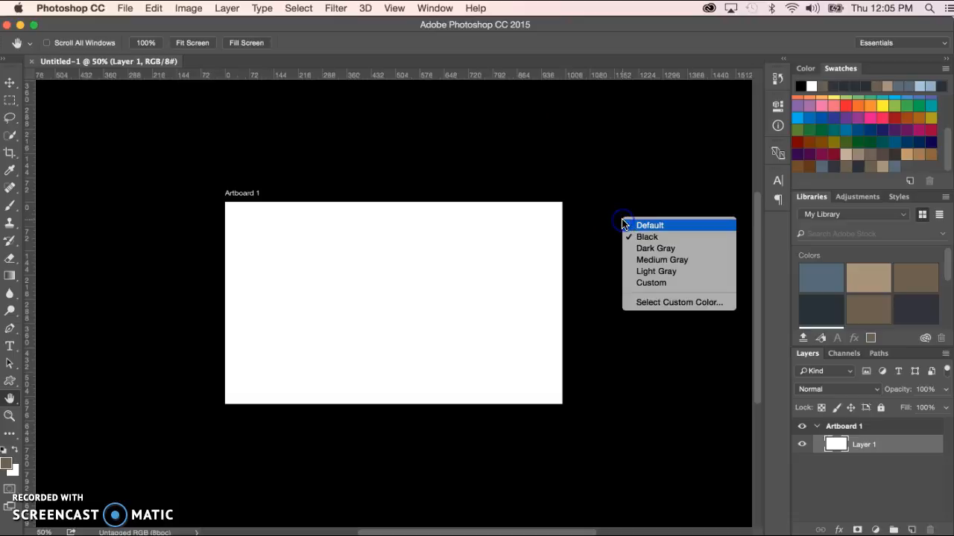
{"action": "left_click", "coordinate": [665, 227]}
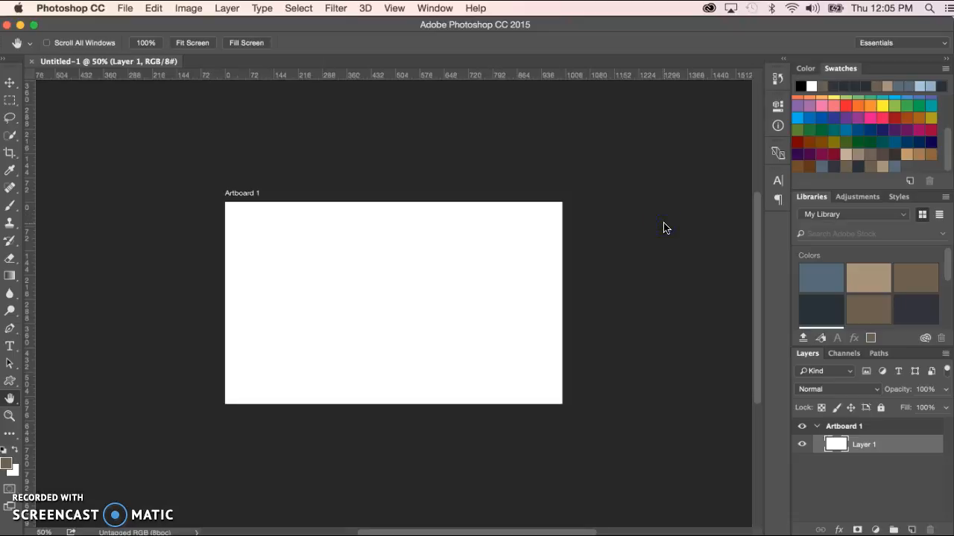
- Set the canvas area surrounding the artboard to the Custom color
{"action": "right_click", "coordinate": [657, 231]}
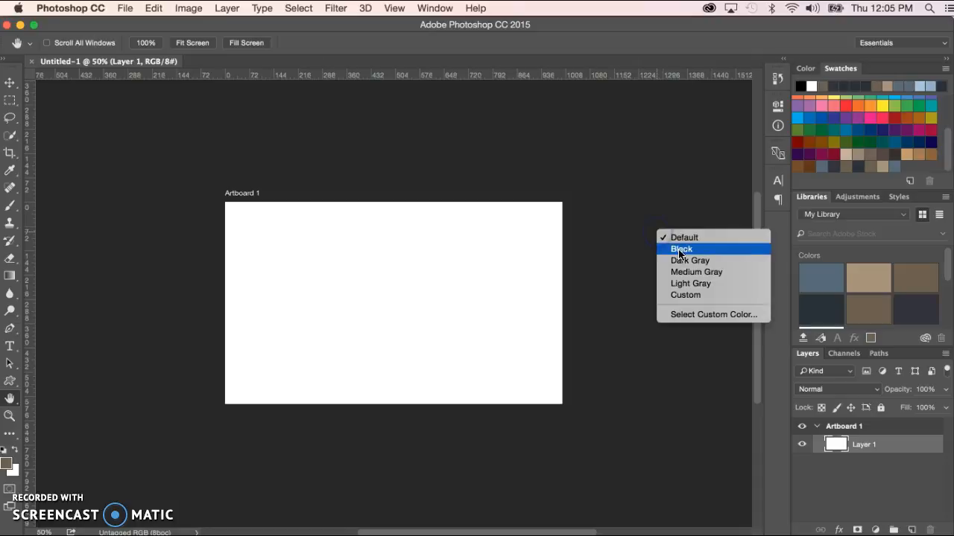
{"action": "left_click_drag", "start_coordinate": [687, 256], "coordinate": [702, 296]}
{"action": "left_click", "coordinate": [582, 292]}
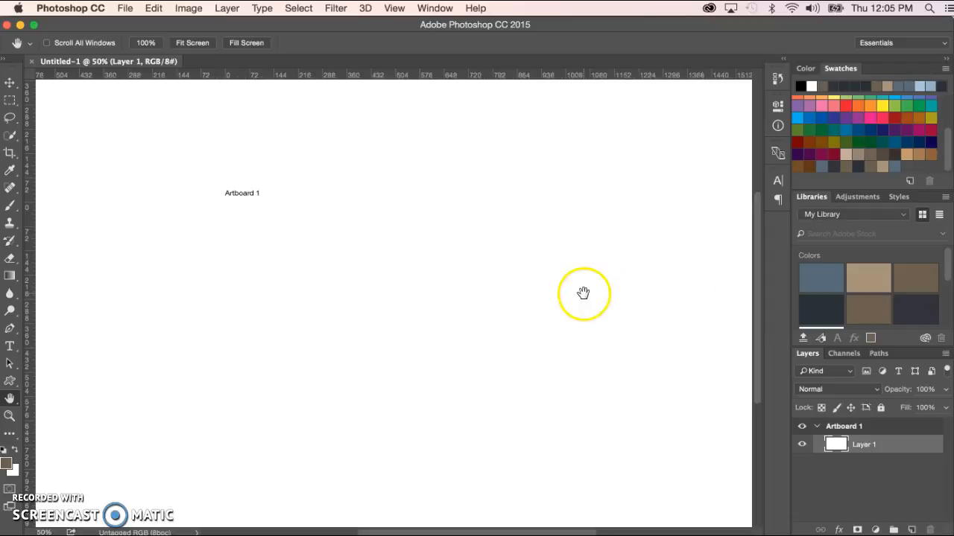
{"action": "left_click_drag", "start_coordinate": [582, 293], "coordinate": [241, 358]}
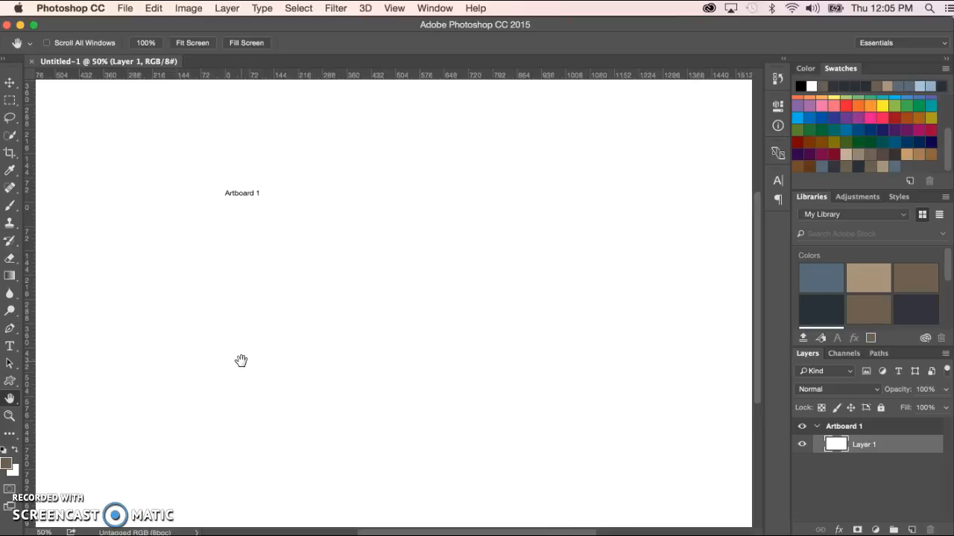
{"action": "left_click", "coordinate": [667, 262]}
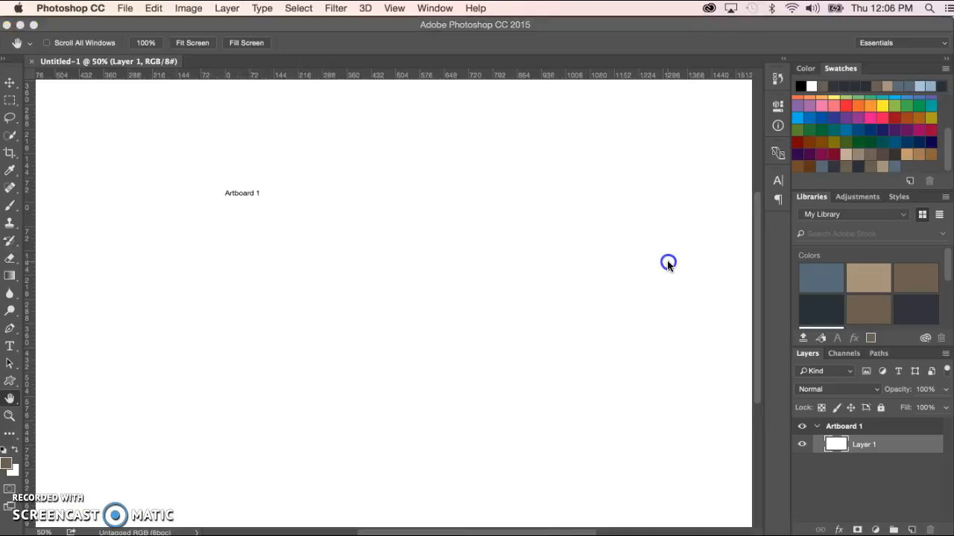
- Pick a dark red as the custom color for the canvas area surrounding the artboard
{"action": "right_click", "coordinate": [668, 262]}
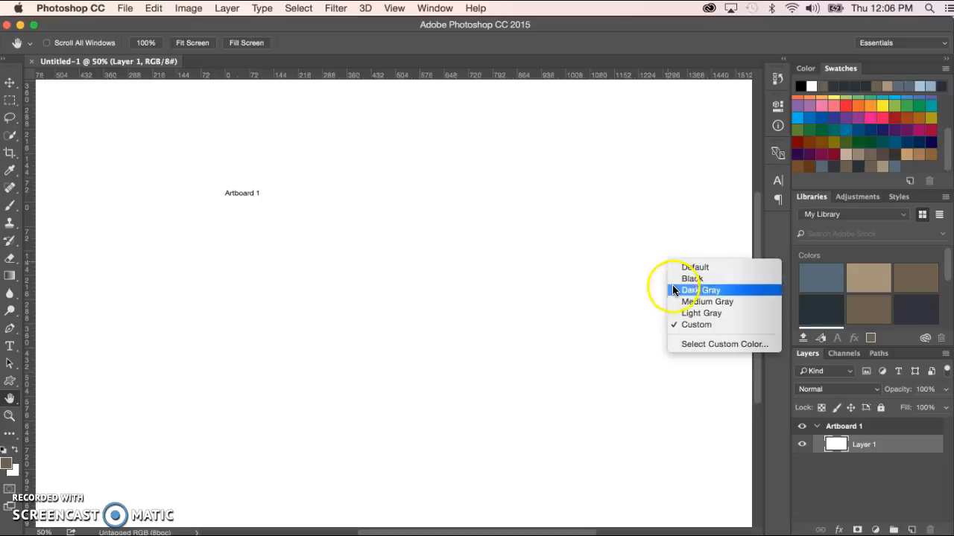
{"action": "left_click", "coordinate": [691, 344]}
{"action": "left_click_drag", "start_coordinate": [584, 270], "coordinate": [594, 286]}
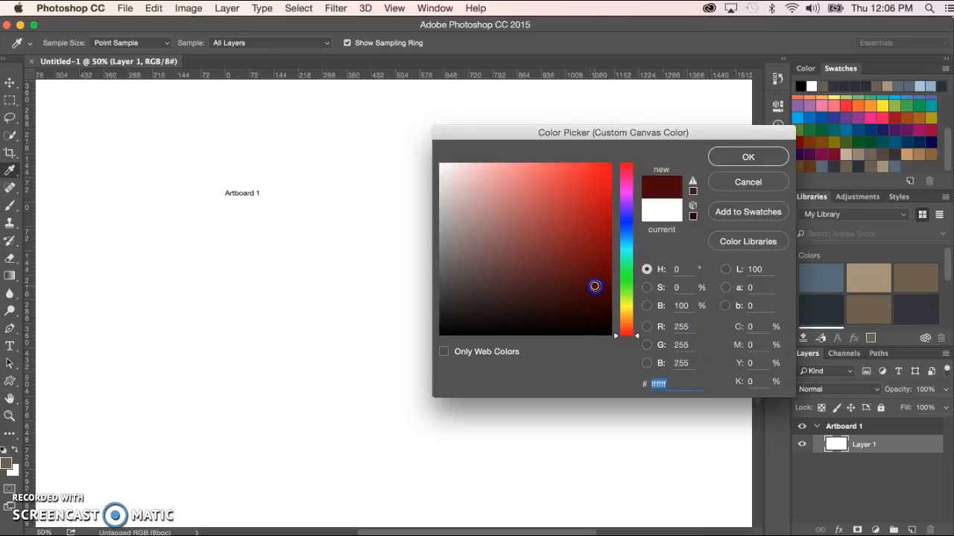
{"action": "left_click", "coordinate": [736, 156]}
{"action": "key", "text": "h"}
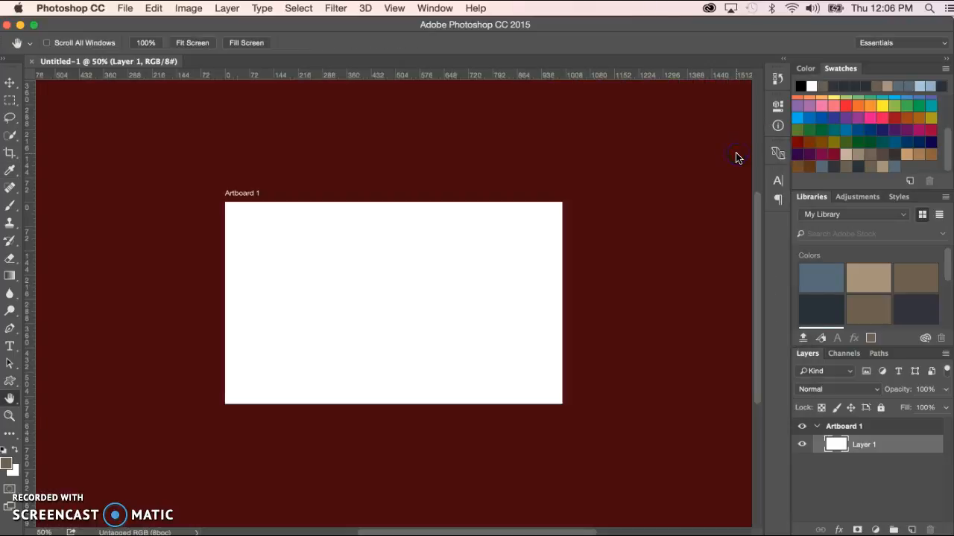
- Return the canvas area surrounding the artboard to the Default color
{"action": "right_click", "coordinate": [652, 234]}
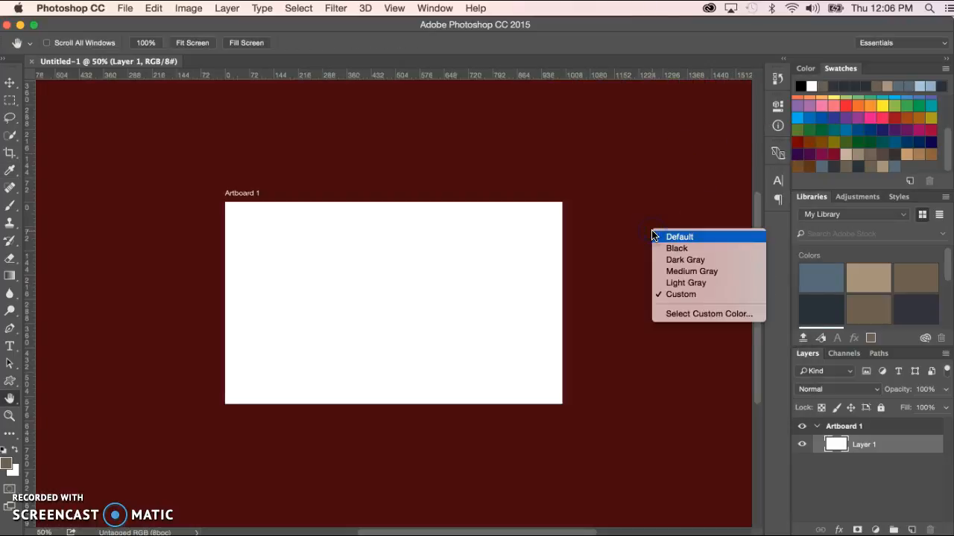
{"action": "left_click", "coordinate": [702, 237]}
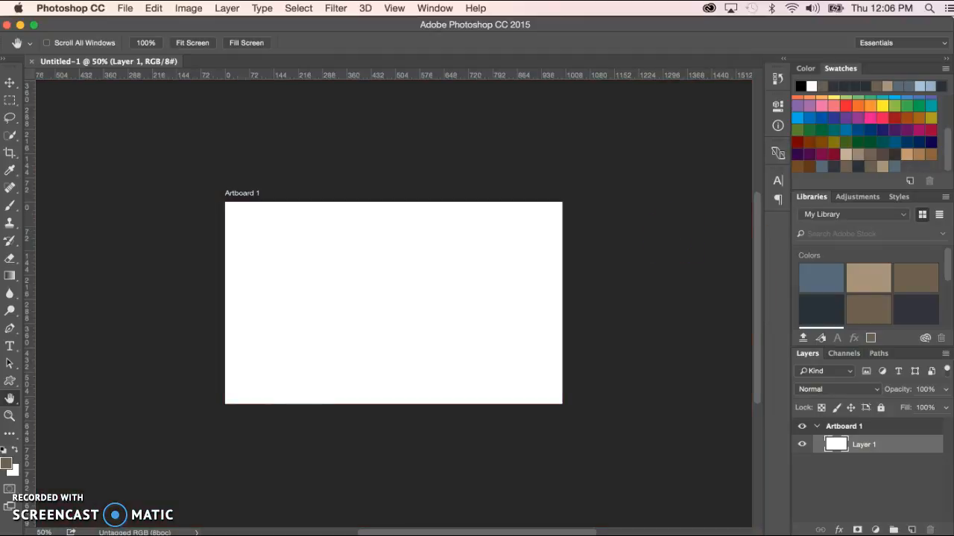
{"action": "left_click", "coordinate": [688, 132]}
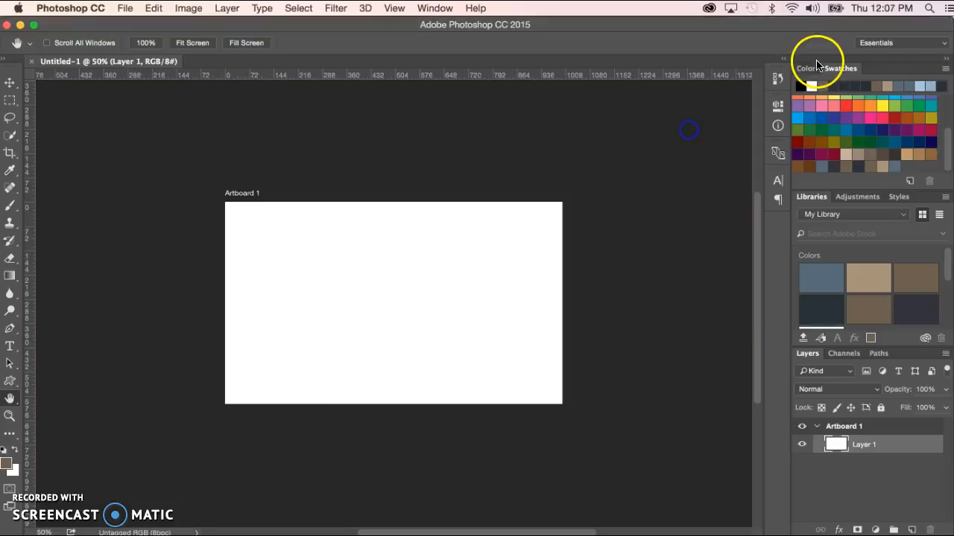
- Switch the workspace to Motion and back to Essentials
{"action": "left_click", "coordinate": [940, 43]}
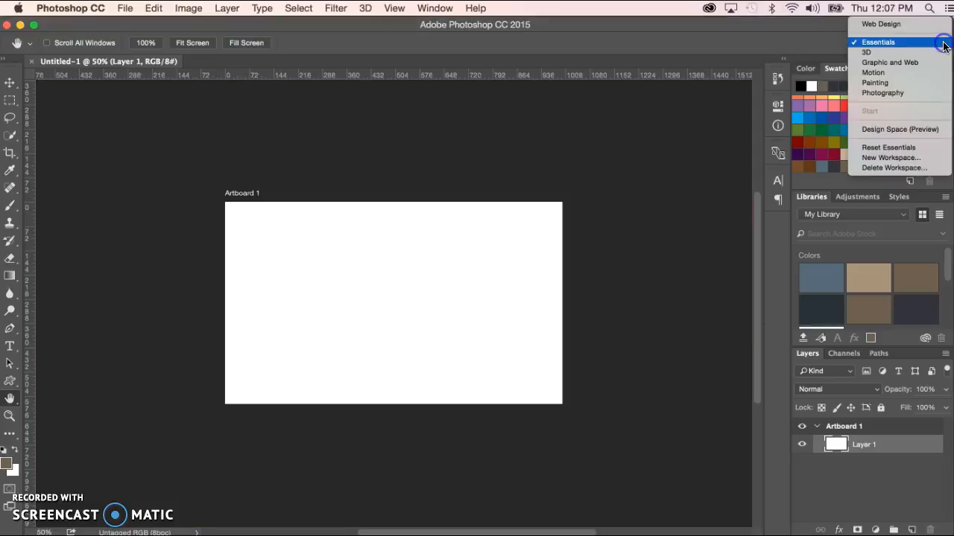
{"action": "left_click", "coordinate": [893, 71]}
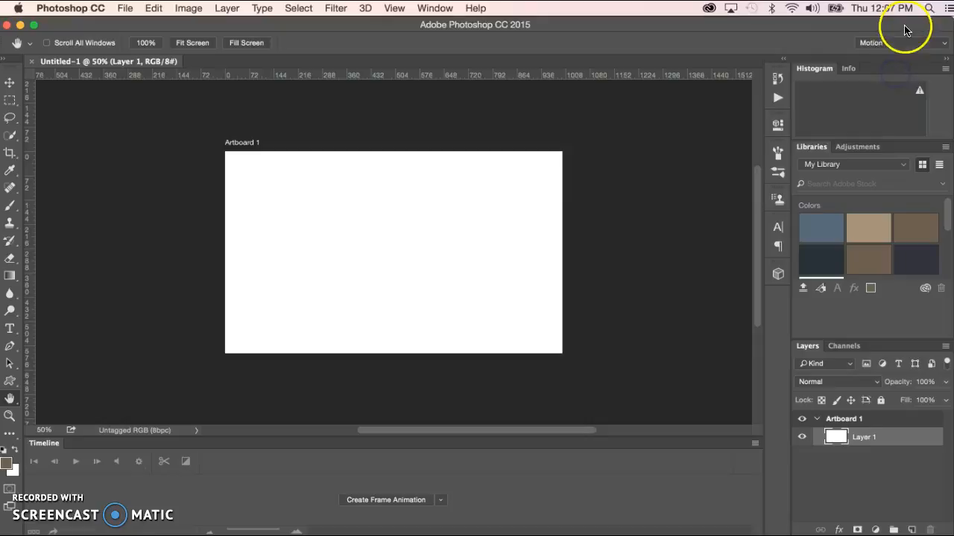
{"action": "left_click", "coordinate": [939, 45]}
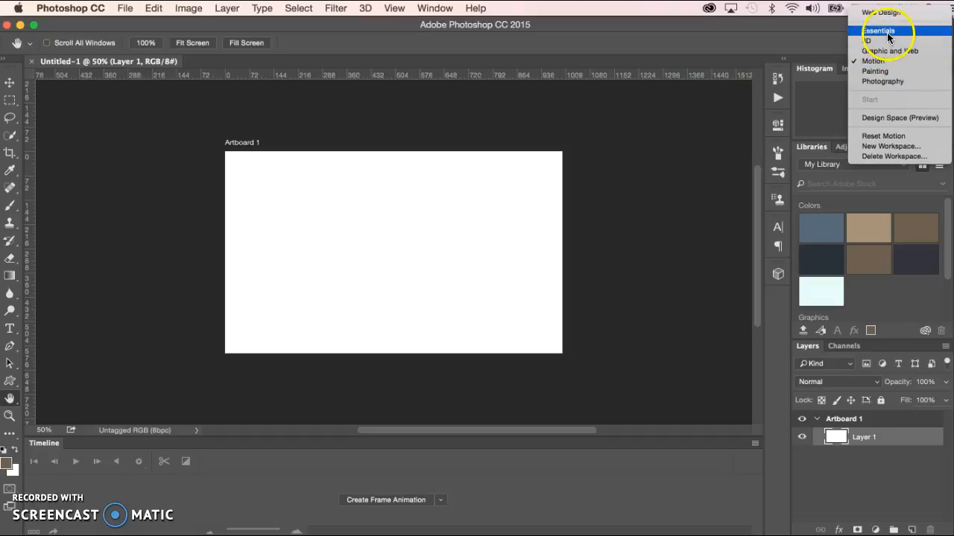
{"action": "left_click", "coordinate": [887, 38]}
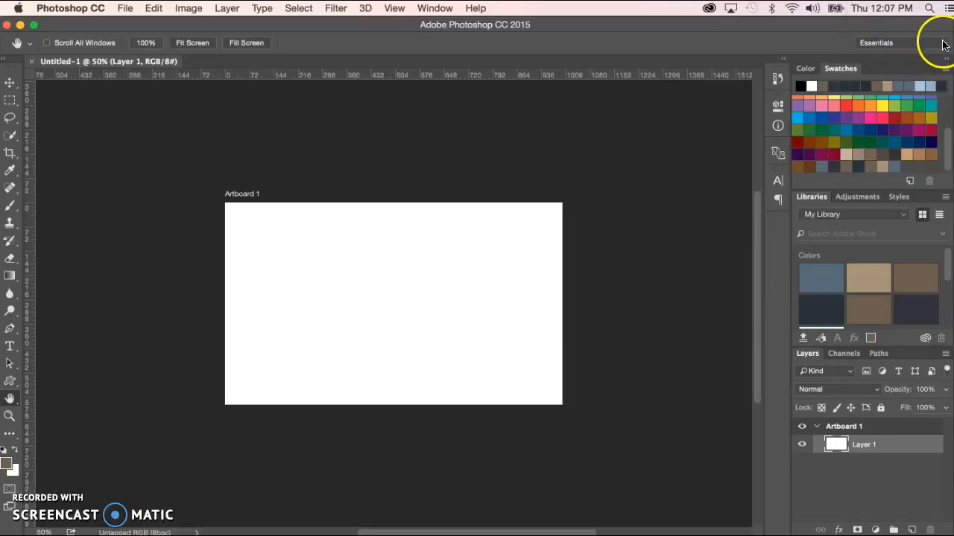
- Reset the Essentials workspace to its original panel layout
{"action": "left_click", "coordinate": [942, 42]}
{"action": "left_click", "coordinate": [904, 149]}
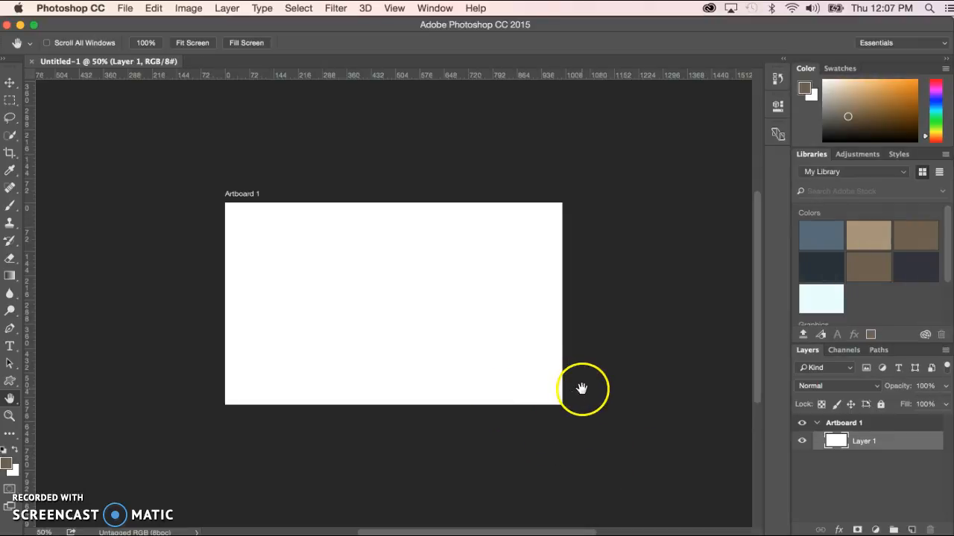
- Rename the artboard as Home Page
{"action": "left_click", "coordinate": [845, 425]}
{"action": "double_click", "coordinate": [846, 424]}
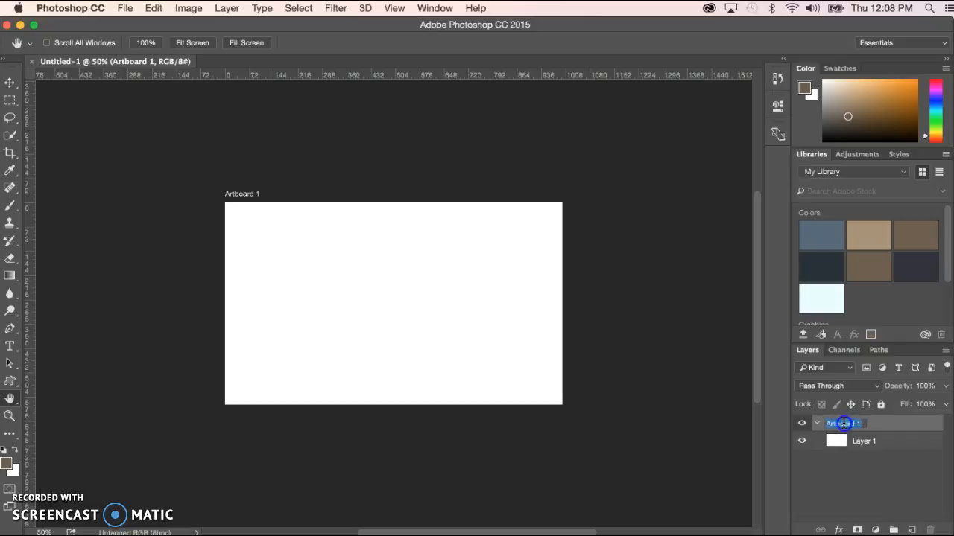
{"action": "type", "text": "Home Page"}
{"action": "key", "text": "Return"}
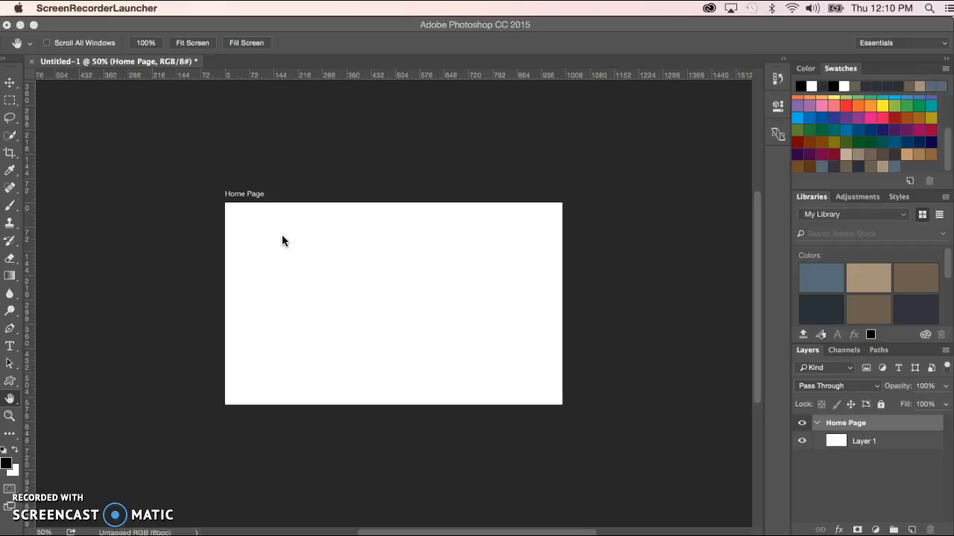
- Set the foreground color to hex 293238
{"action": "left_click", "coordinate": [257, 289]}
{"action": "left_click", "coordinate": [226, 357]}
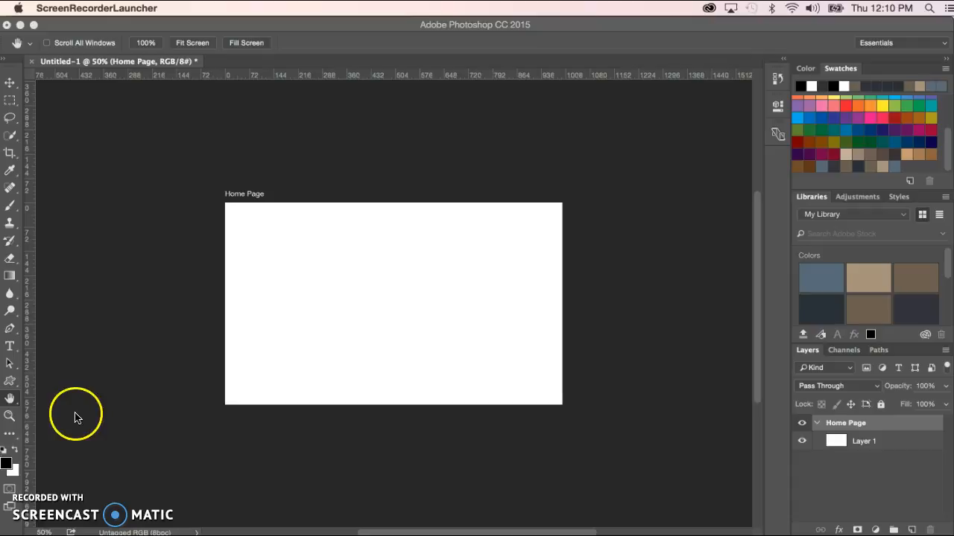
{"action": "left_click", "coordinate": [6, 465]}
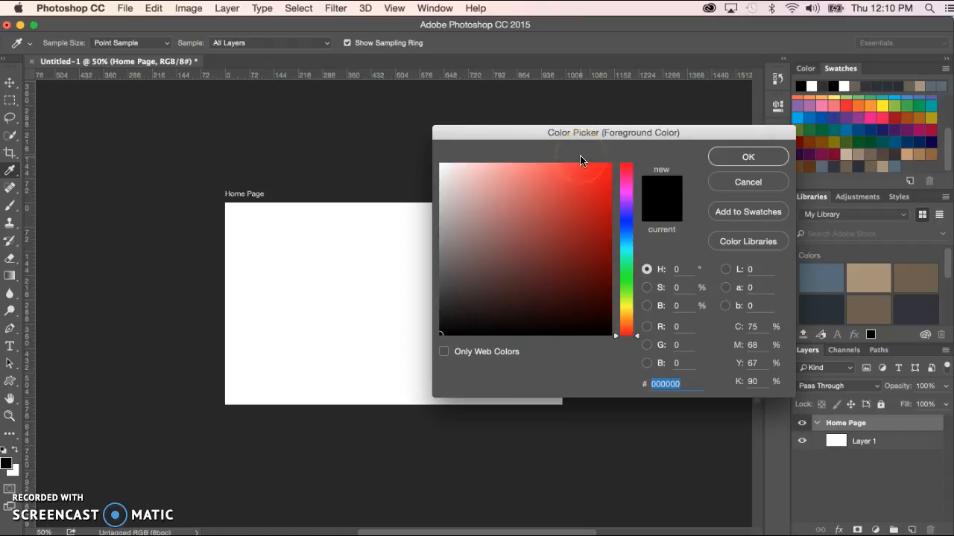
{"action": "mouse_move", "coordinate": [687, 380]}
{"action": "left_mouse_down"}
{"action": "mouse_move", "coordinate": [634, 383]}
{"action": "mouse_move", "coordinate": [686, 381]}
{"action": "mouse_move", "coordinate": [674, 381]}
{"action": "left_mouse_up"}
{"action": "type", "text": "293238"}
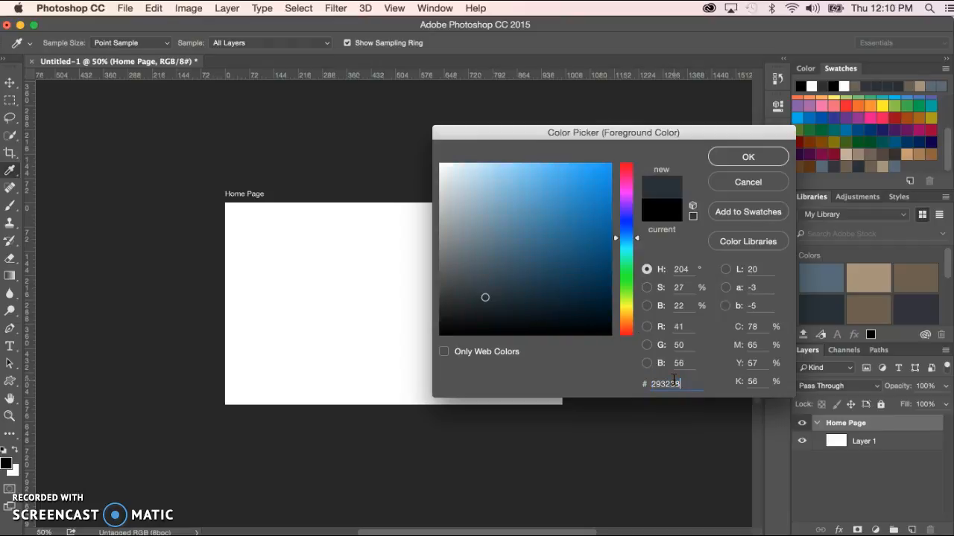
{"action": "left_click", "coordinate": [750, 154]}
{"action": "key", "text": "h"}
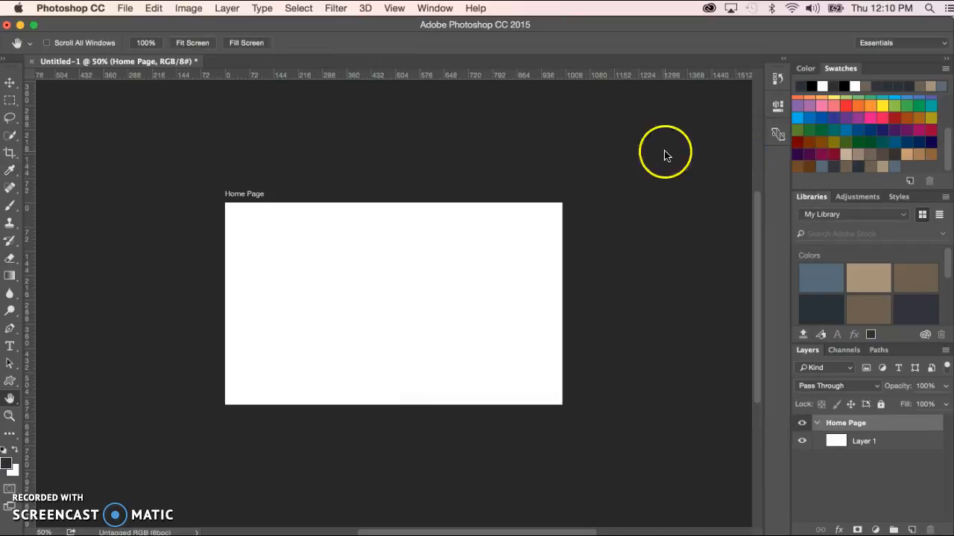
- Try to add the current foreground color to the swatches as a new swatch
{"action": "left_click", "coordinate": [805, 69]}
{"action": "left_click", "coordinate": [842, 69]}
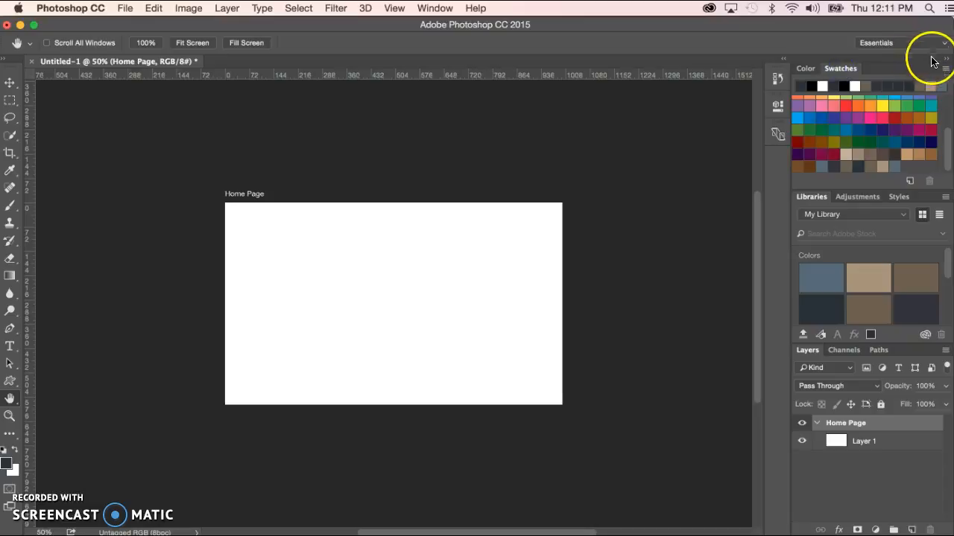
{"action": "left_click", "coordinate": [945, 69]}
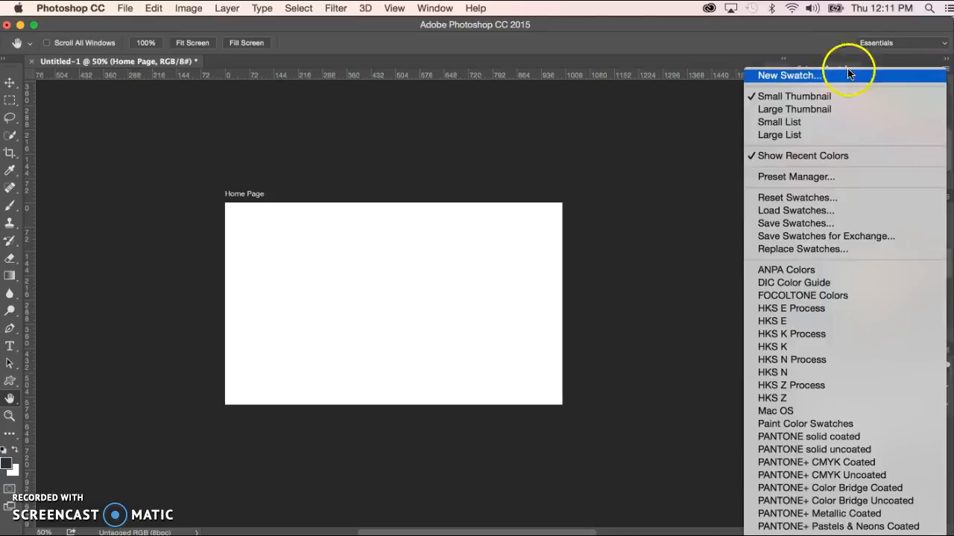
{"action": "left_click", "coordinate": [812, 73]}
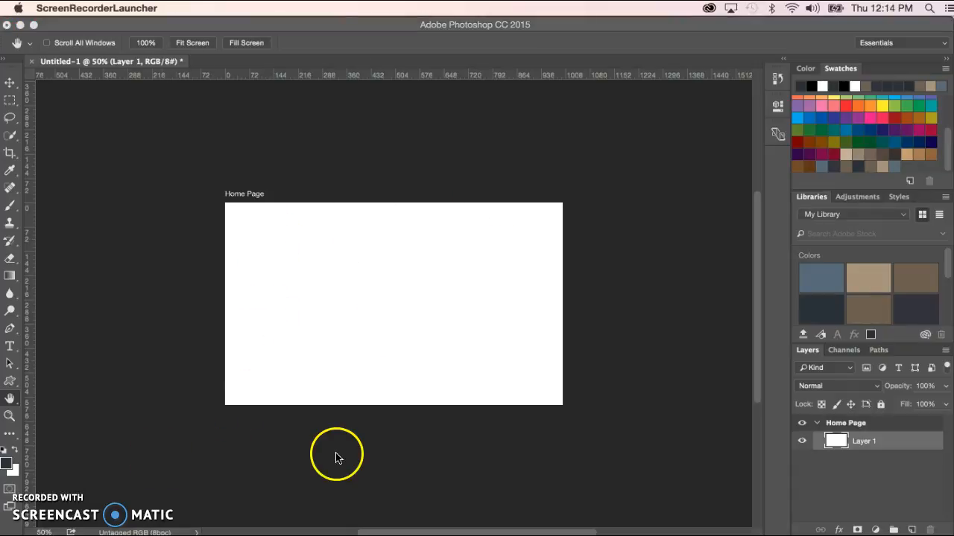
- Rename Layer 1 inside the Home Page artboard as bg
{"action": "left_click", "coordinate": [390, 319]}
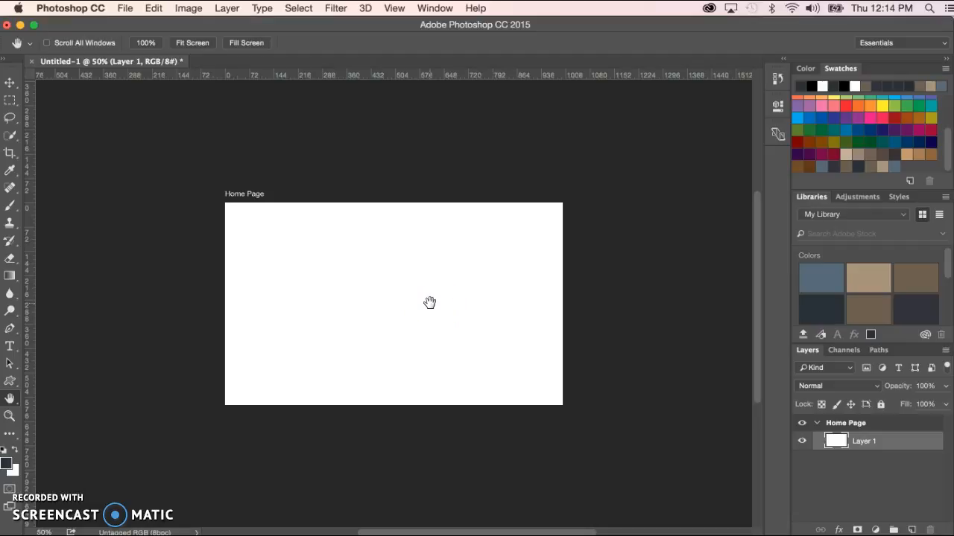
{"action": "left_click", "coordinate": [864, 424]}
{"action": "mouse_move", "coordinate": [864, 425]}
{"action": "left_mouse_down"}
{"action": "mouse_move", "coordinate": [855, 414]}
{"action": "mouse_move", "coordinate": [862, 441]}
{"action": "left_mouse_up"}
{"action": "left_click", "coordinate": [862, 442]}
{"action": "left_click", "coordinate": [845, 439]}
{"action": "double_click", "coordinate": [864, 442]}
{"action": "type", "text": "bg"}
{"action": "key", "text": "Return"}
{"action": "left_click_drag", "start_coordinate": [899, 452], "coordinate": [858, 431]}
{"action": "left_click", "coordinate": [862, 439]}
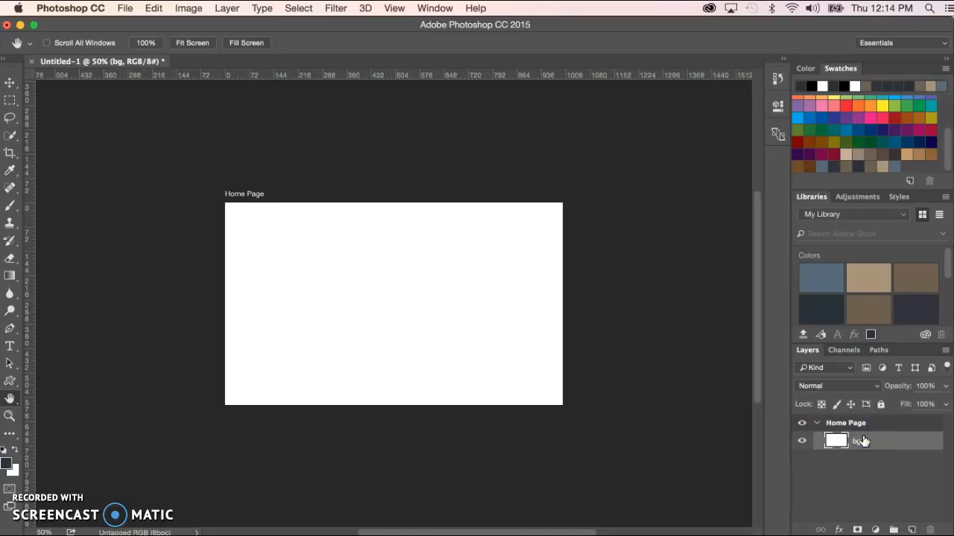
- Fill the bg layer with the dark foreground color
{"action": "left_click", "coordinate": [5, 466]}
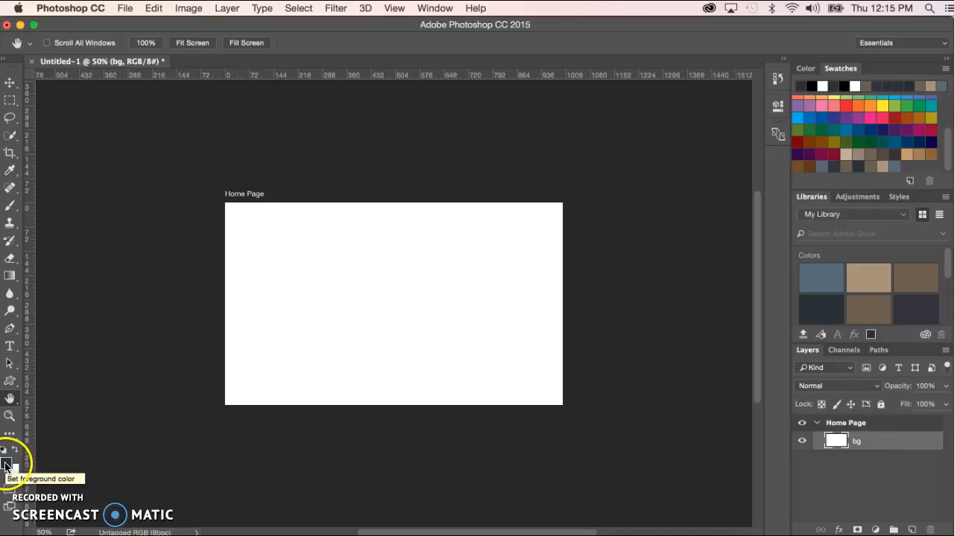
{"action": "left_click", "coordinate": [5, 464]}
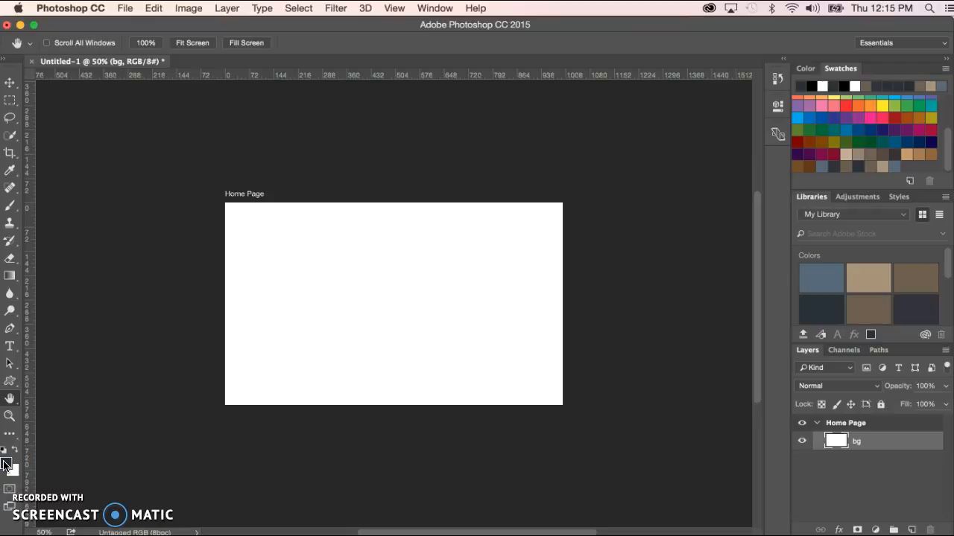
{"action": "key", "text": "alt+BackSpace"}
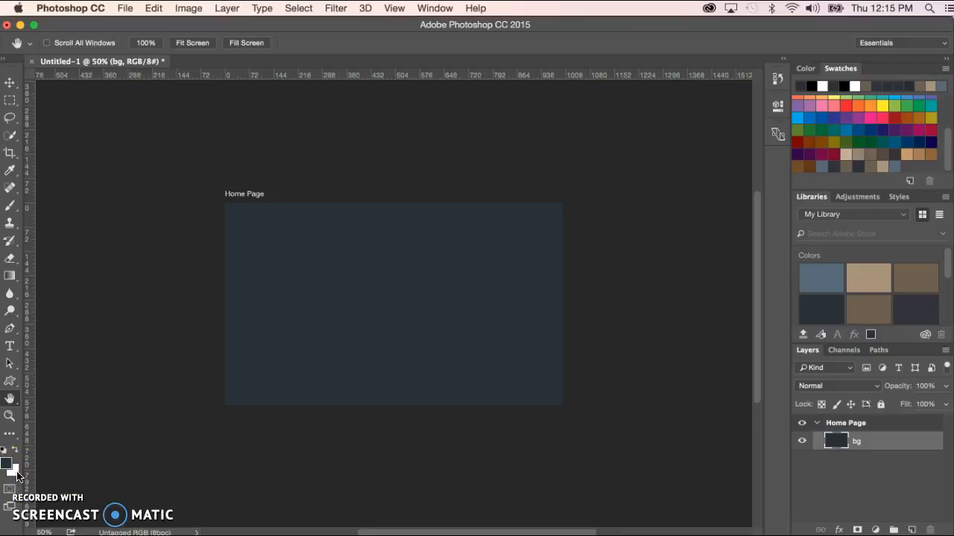
- Alternate the bg layer's fill between the white background color and the dark foreground color, ending on the foreground color
{"action": "key", "text": "super+BackSpace"}
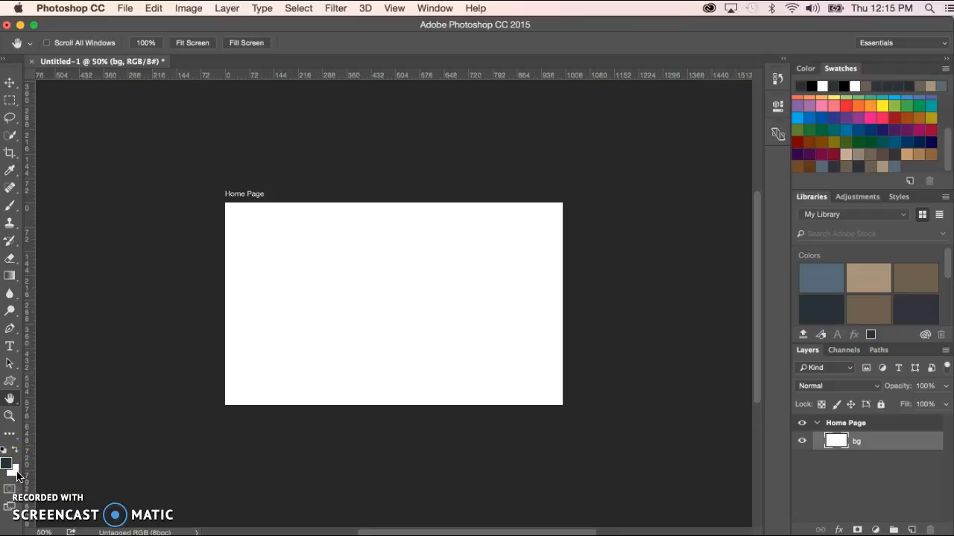
{"action": "key", "text": "alt+BackSpace"}
{"action": "key", "text": "super+BackSpace"}
{"action": "key", "text": "alt+BackSpace"}
{"action": "key", "text": "super+BackSpace"}
{"action": "key", "text": "alt+BackSpace"}
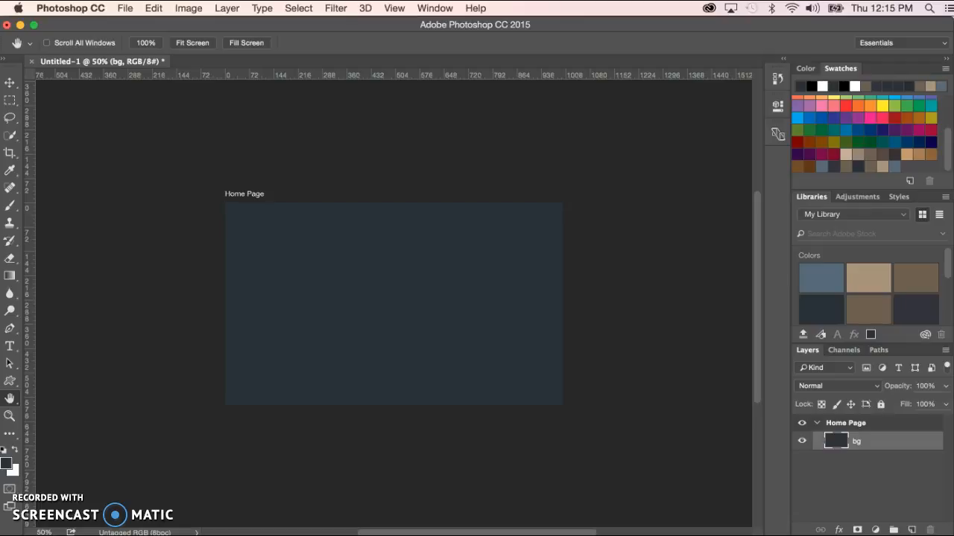
- Set the canvas area surrounding the Home Page artboard to Black
{"action": "right_click", "coordinate": [645, 210]}
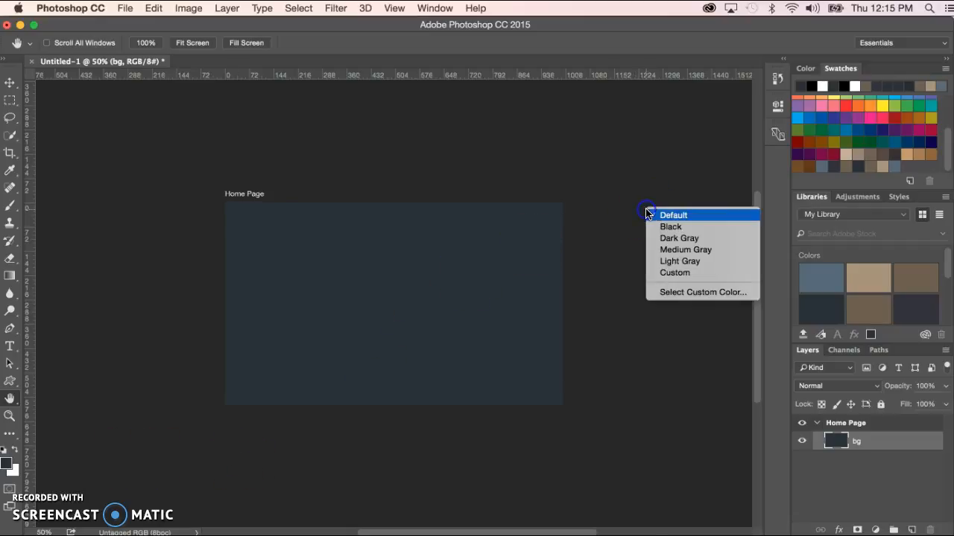
{"action": "left_click", "coordinate": [682, 227]}
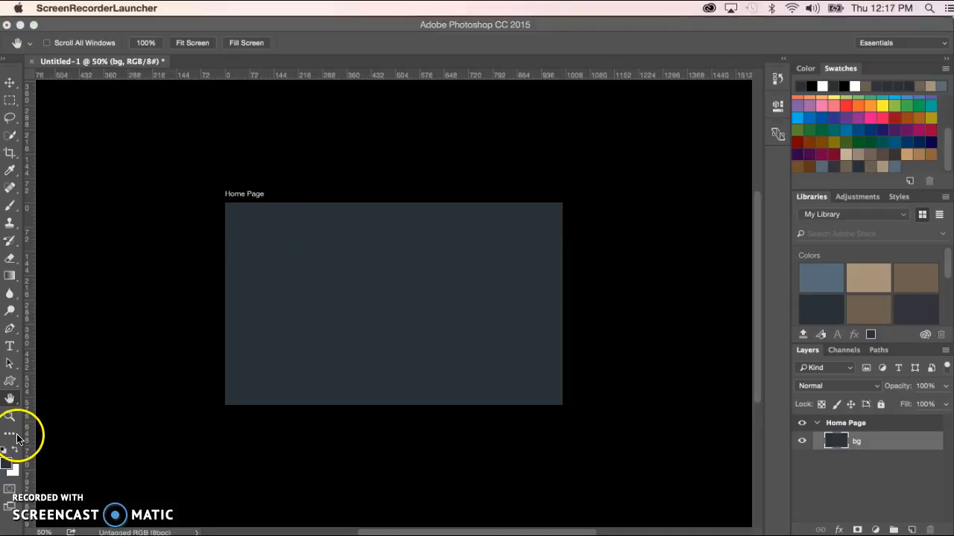
- Set up the Rectangle tool in Shape mode with the slate-blue swatch as its fill
{"action": "left_click", "coordinate": [9, 384]}
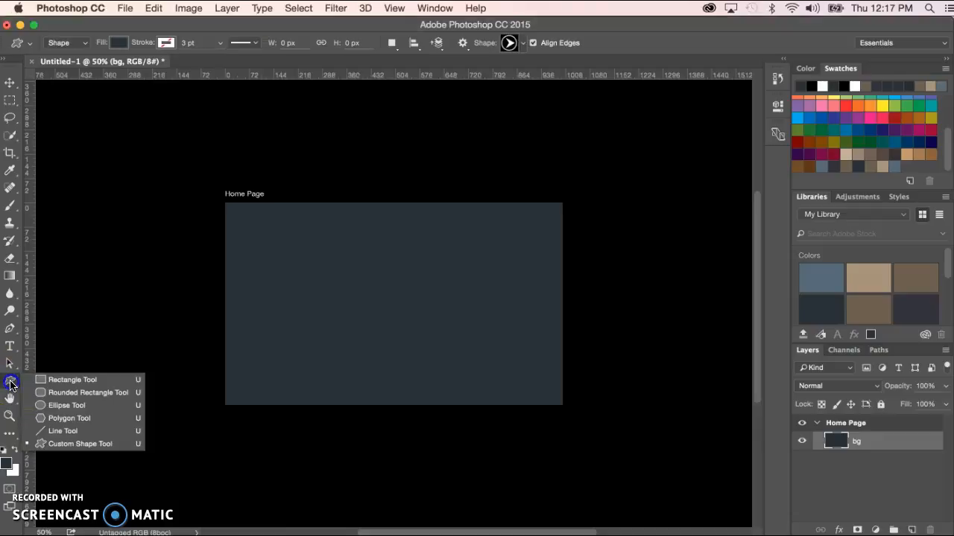
{"action": "left_click", "coordinate": [10, 384]}
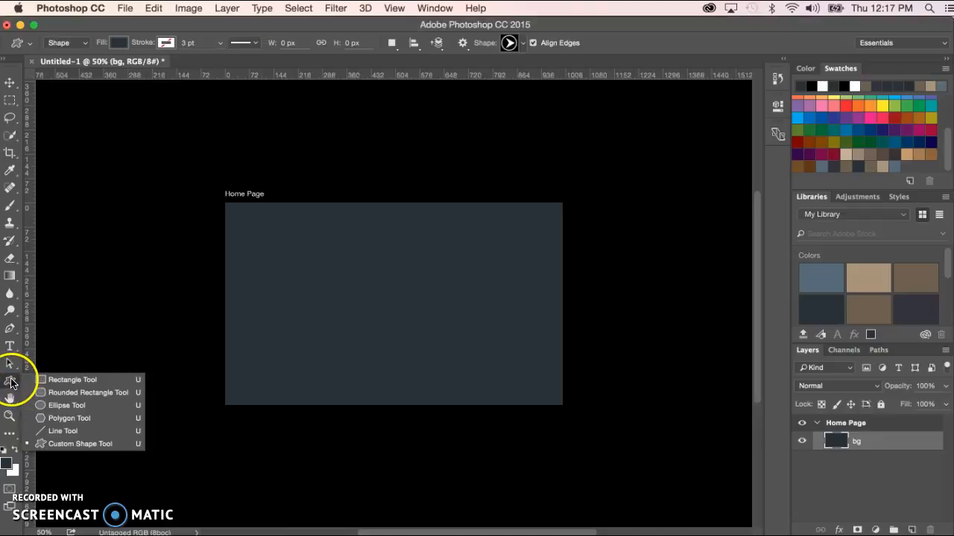
{"action": "left_click", "coordinate": [72, 382]}
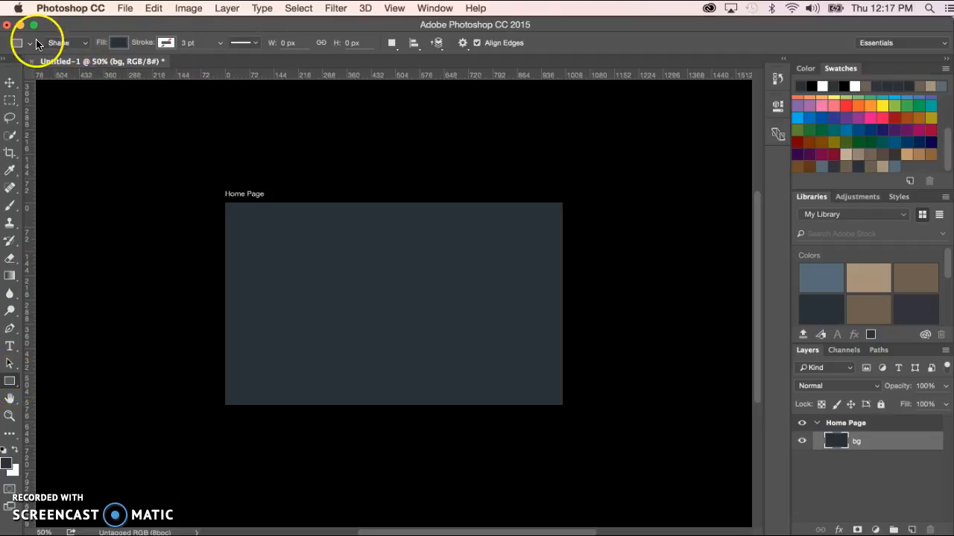
{"action": "left_click", "coordinate": [85, 43]}
{"action": "left_click", "coordinate": [75, 42]}
{"action": "left_click", "coordinate": [120, 44]}
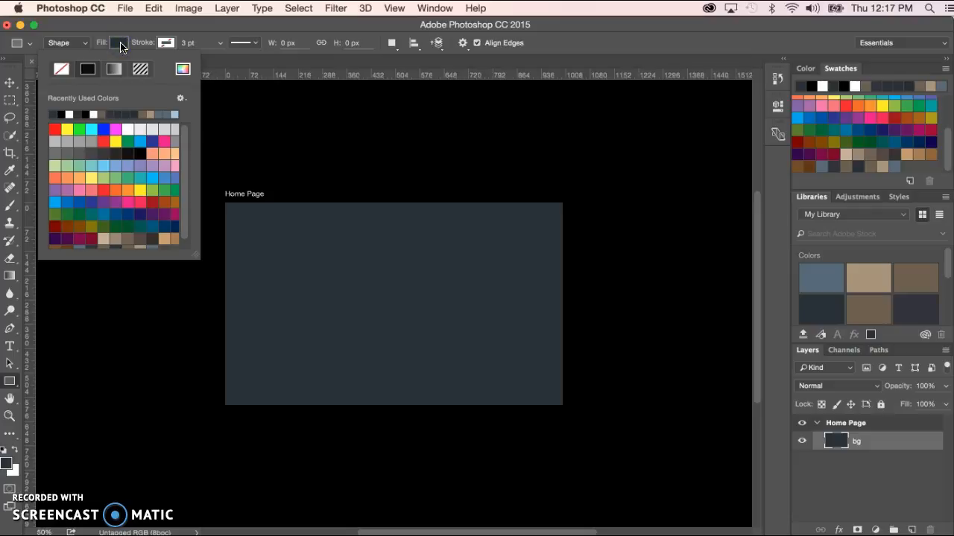
{"action": "left_click_drag", "start_coordinate": [183, 154], "coordinate": [185, 216]}
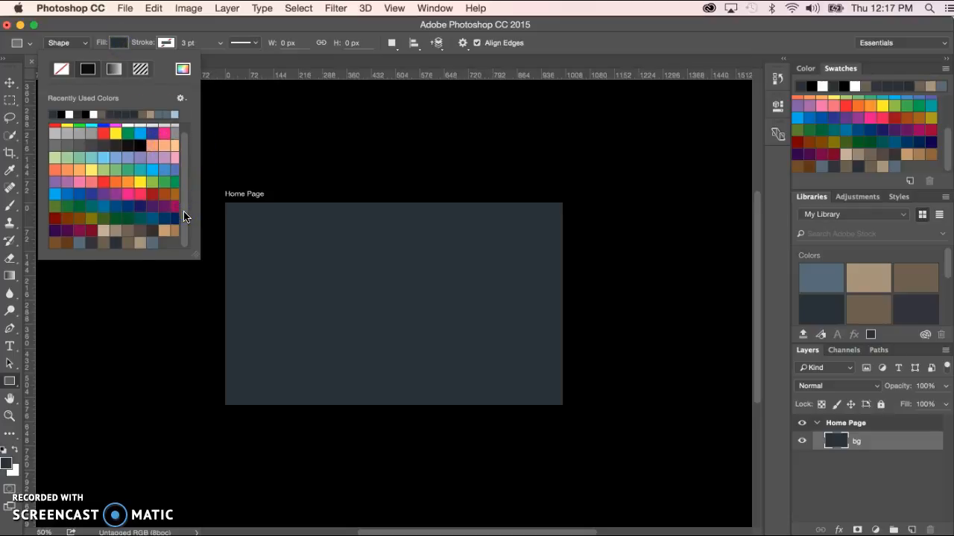
{"action": "left_click", "coordinate": [152, 240]}
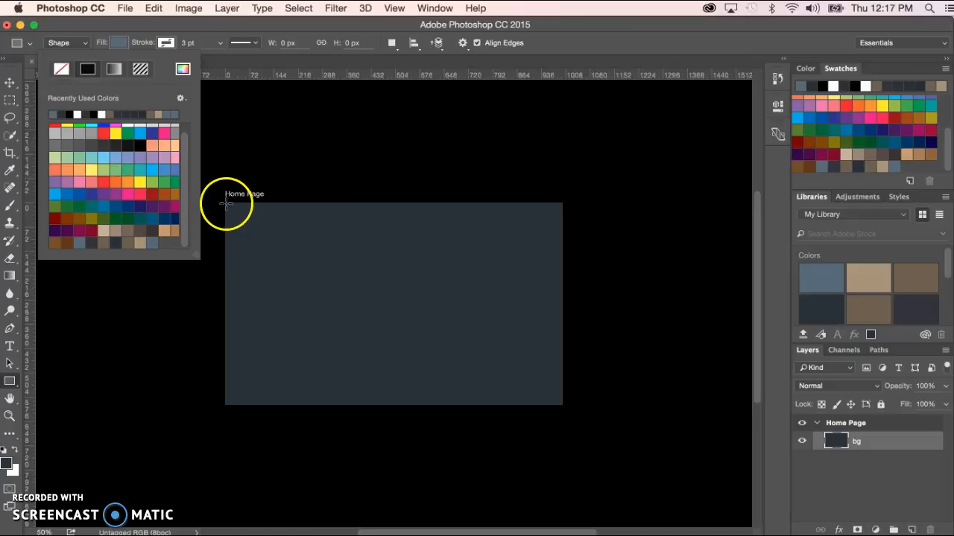
- Draw a rectangle about 2000 px wide and 148 px high across the full upper edge of the Home Page artboard
{"action": "left_click_drag", "start_coordinate": [225, 203], "coordinate": [556, 224]}
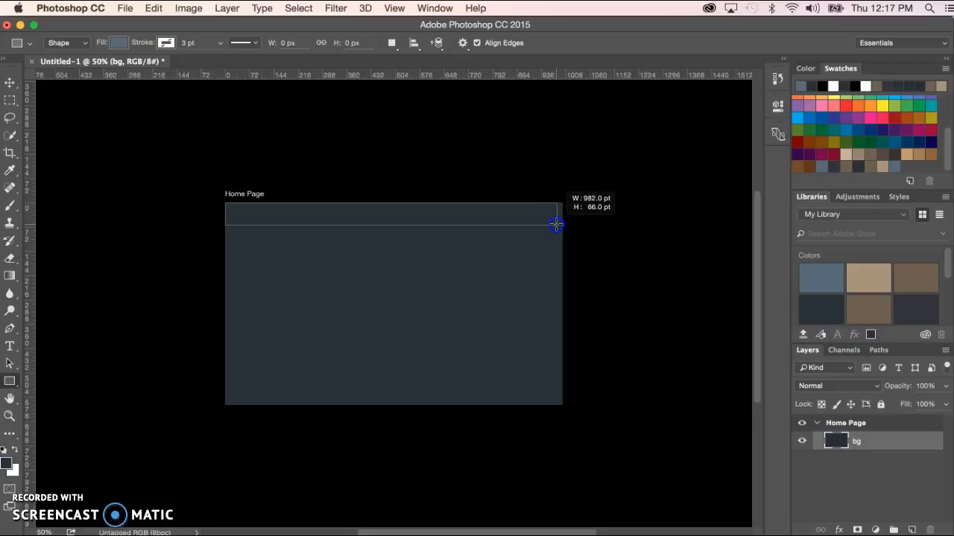
{"action": "left_click_drag", "start_coordinate": [556, 225], "coordinate": [562, 224]}
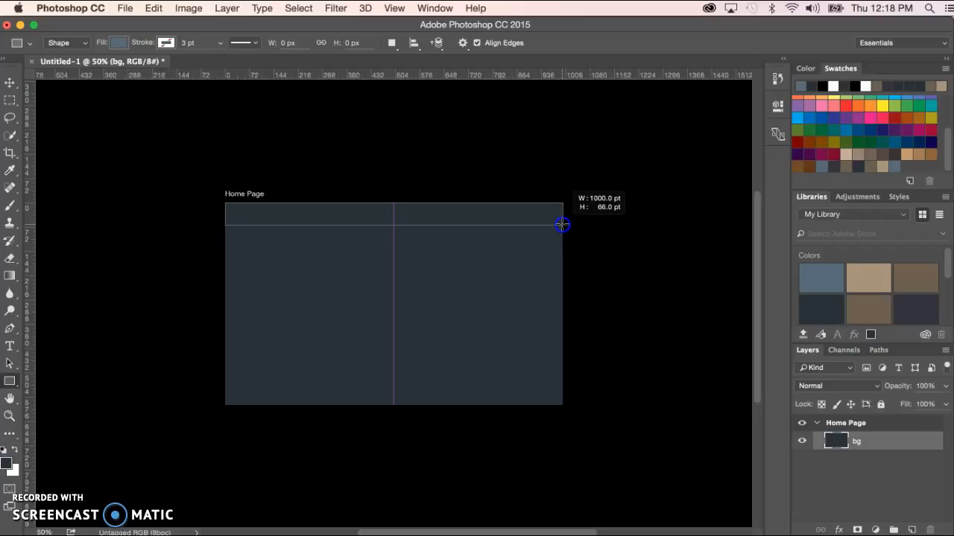
{"action": "left_click_drag", "start_coordinate": [562, 224], "coordinate": [562, 223]}
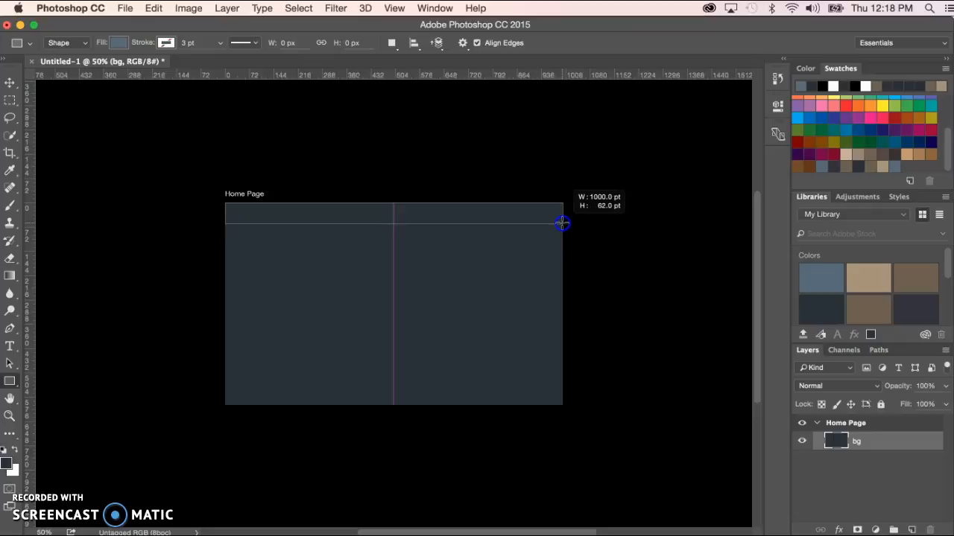
{"action": "left_click_drag", "start_coordinate": [561, 223], "coordinate": [563, 227]}
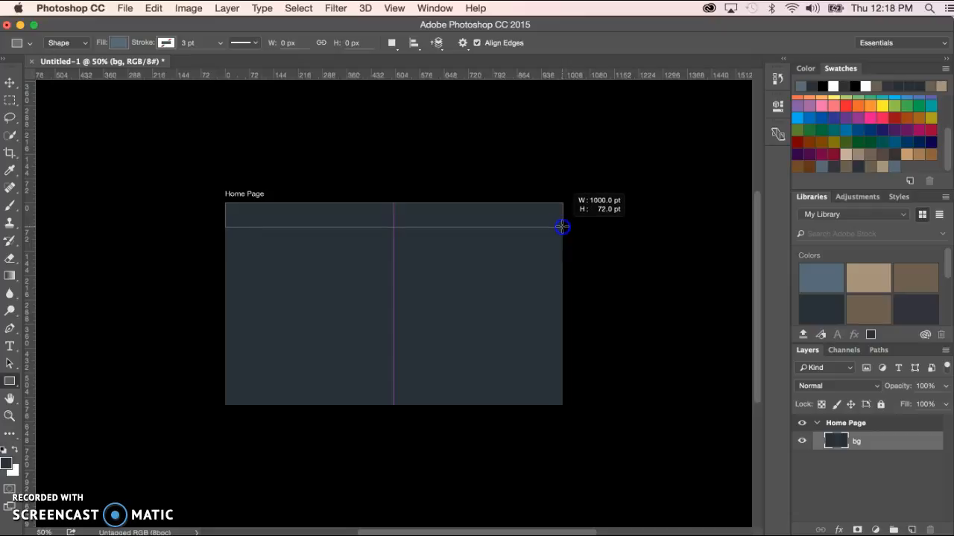
{"action": "left_click_drag", "start_coordinate": [562, 226], "coordinate": [563, 228]}
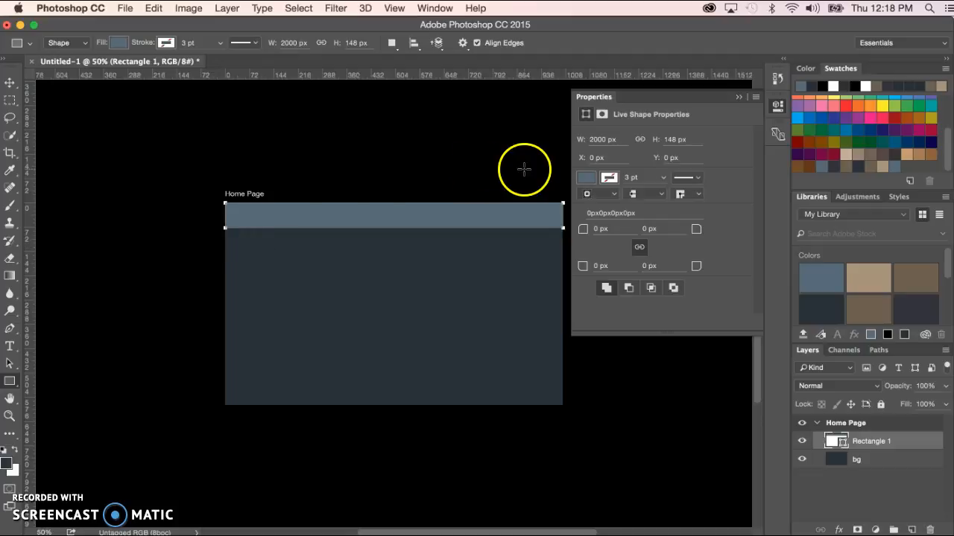
- Set the upper rectangle's height to 150 px, then deselect it and collapse its shape properties
{"action": "left_click", "coordinate": [734, 98]}
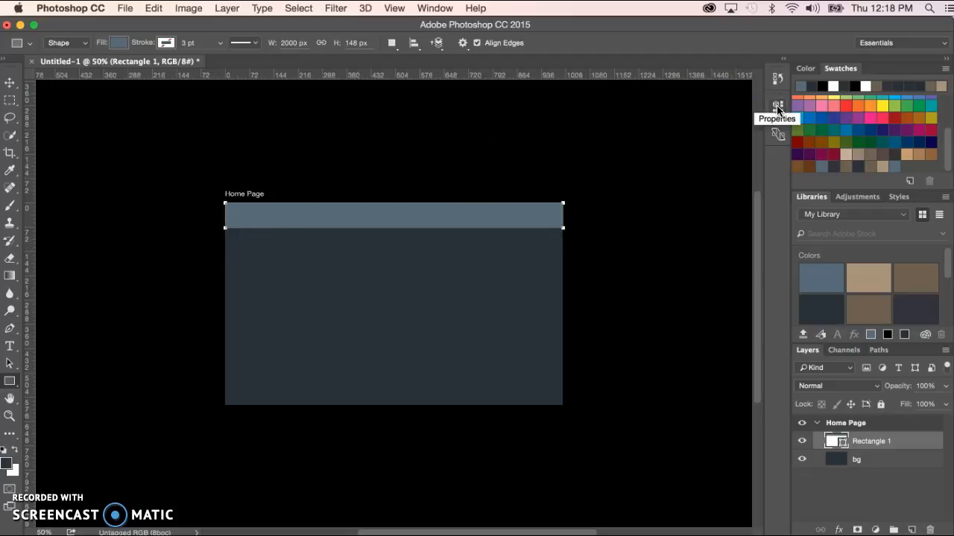
{"action": "left_click", "coordinate": [777, 108]}
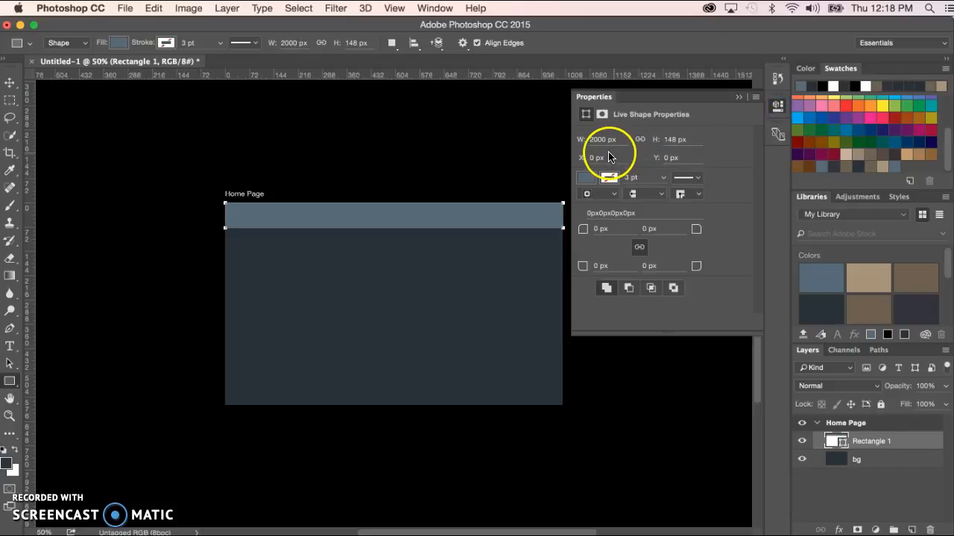
{"action": "left_click", "coordinate": [677, 139]}
{"action": "type", "text": "150"}
{"action": "key", "text": "Return"}
{"action": "left_click", "coordinate": [10, 82]}
{"action": "left_click", "coordinate": [147, 181]}
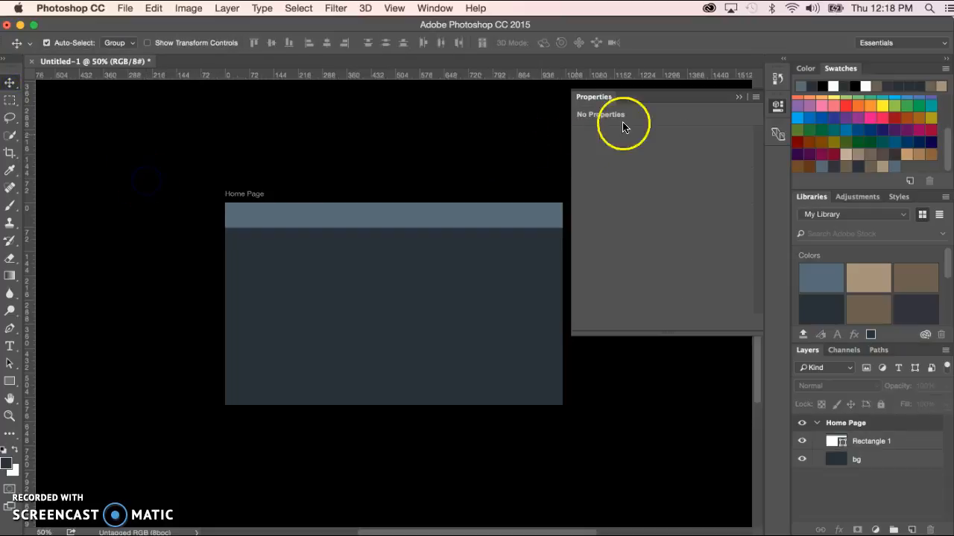
{"action": "left_click", "coordinate": [741, 99]}
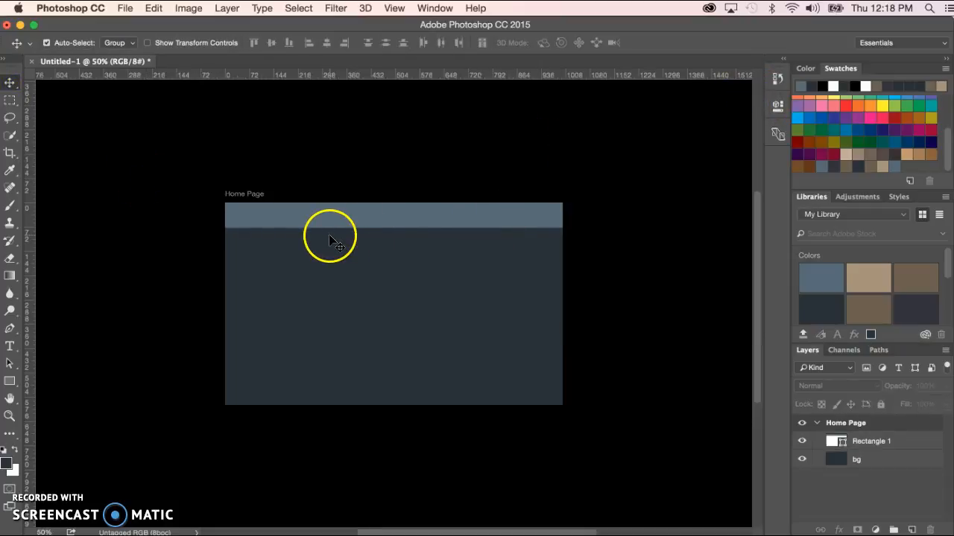
- Rename the Rectangle 1 layer as header
{"action": "double_click", "coordinate": [865, 442]}
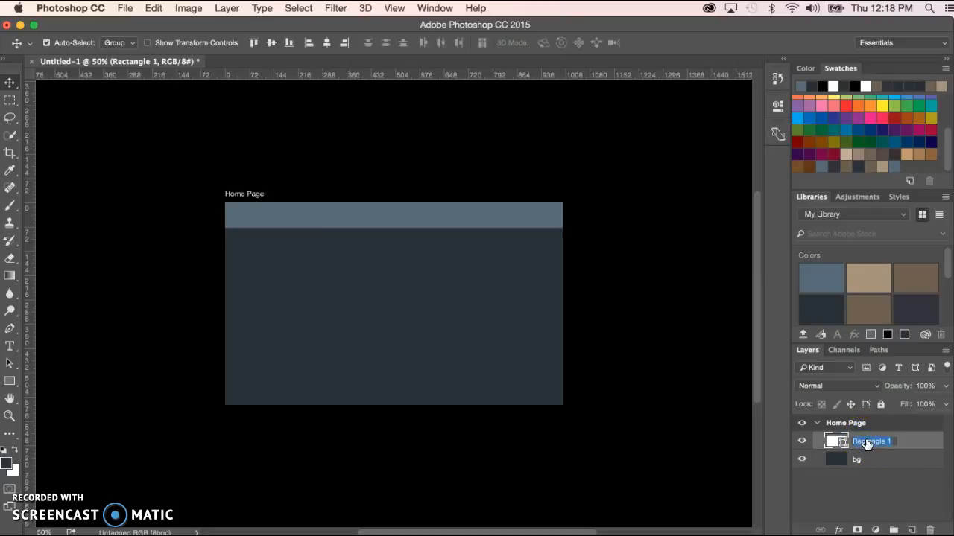
{"action": "type", "text": "header"}
{"action": "key", "text": "Return"}
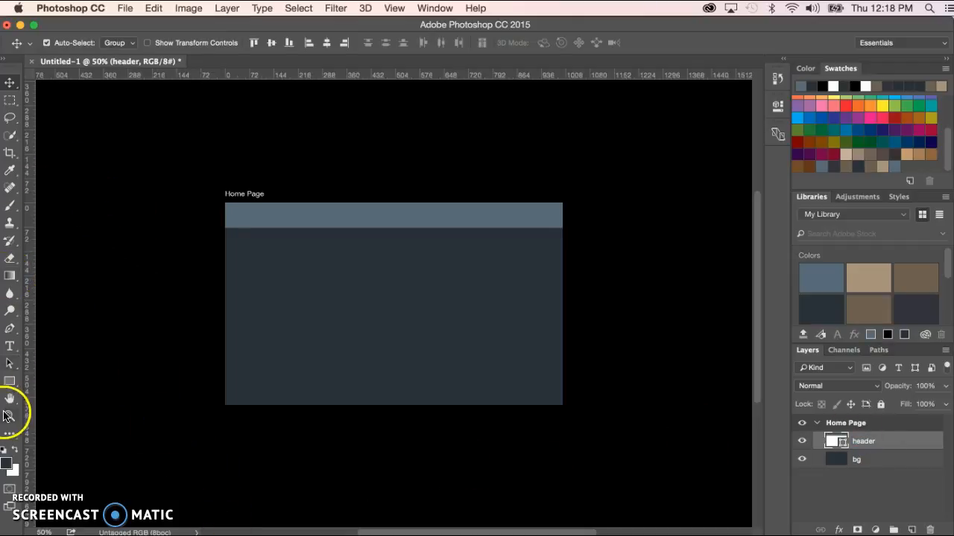
- Draw a slate-blue rectangle about 2133 by 164 px across the artboard's lower edge, overlapping its sides and bottom
{"action": "left_click", "coordinate": [10, 381]}
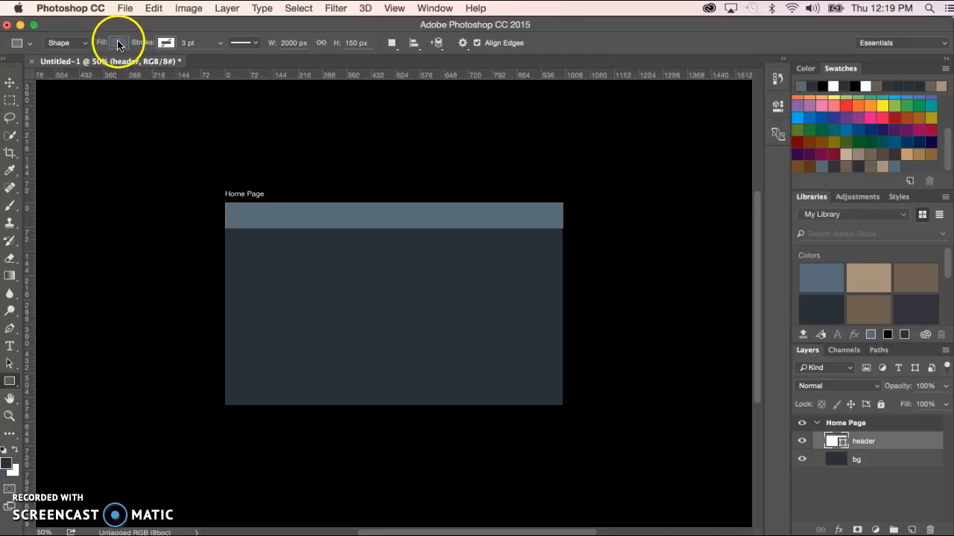
{"action": "left_click_drag", "start_coordinate": [225, 384], "coordinate": [486, 388]}
{"action": "key", "text": "super+z"}
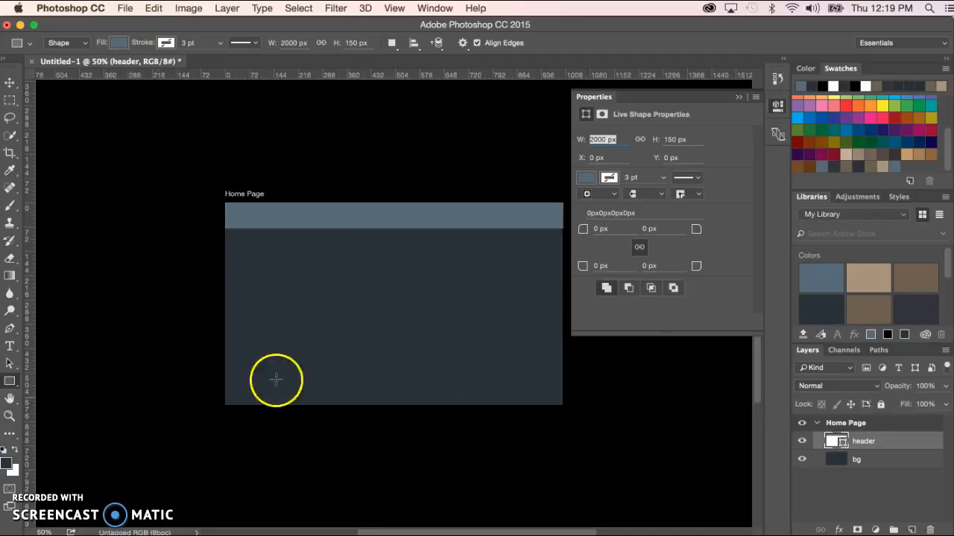
{"action": "left_click_drag", "start_coordinate": [215, 387], "coordinate": [574, 413]}
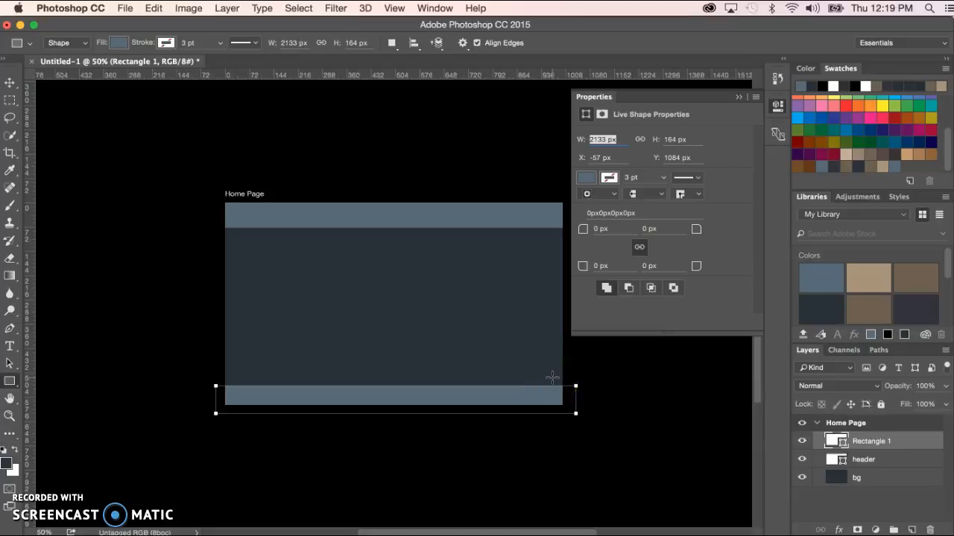
{"action": "left_click", "coordinate": [9, 83]}
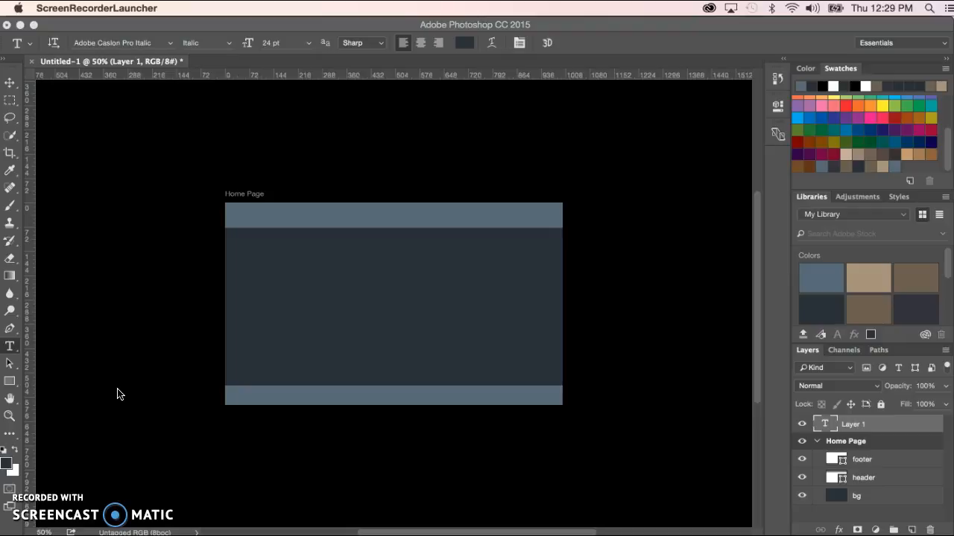
- Examine the fonts available for the Type tool, from the start of the list through the foreign-language sets
{"action": "left_click", "coordinate": [85, 463]}
{"action": "left_click", "coordinate": [134, 201]}
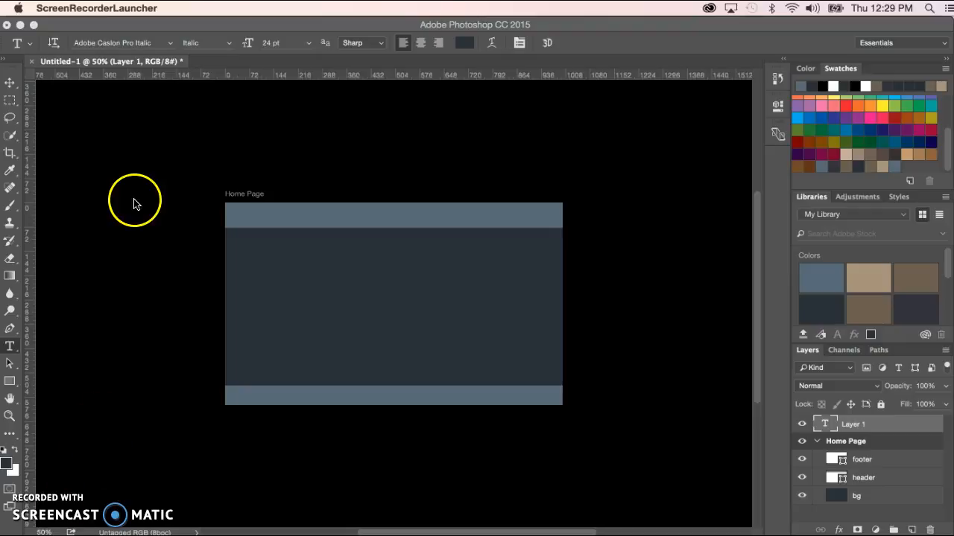
{"action": "left_click", "coordinate": [170, 43]}
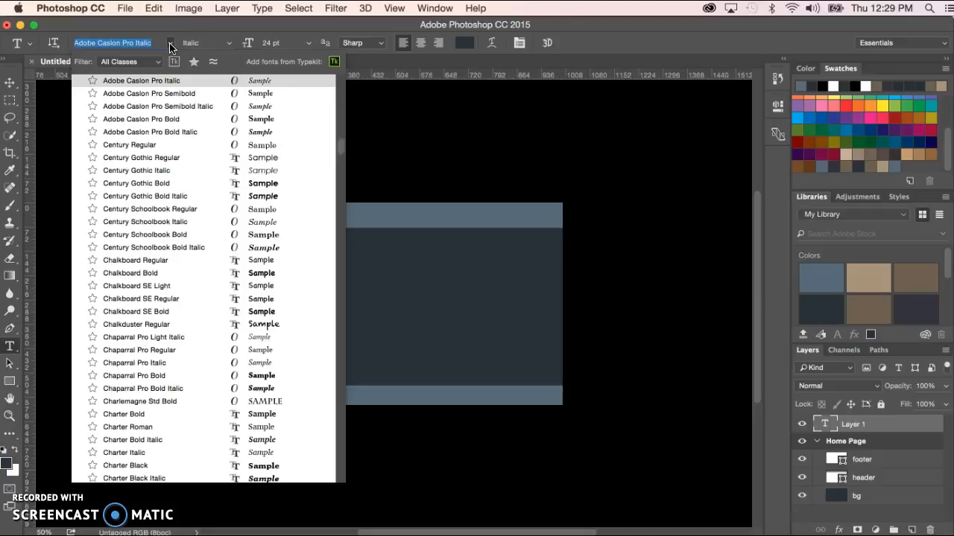
{"action": "left_click", "coordinate": [229, 211]}
{"action": "scroll", "coordinate": [228, 210], "scroll_direction": "up", "scroll_amount": 20}
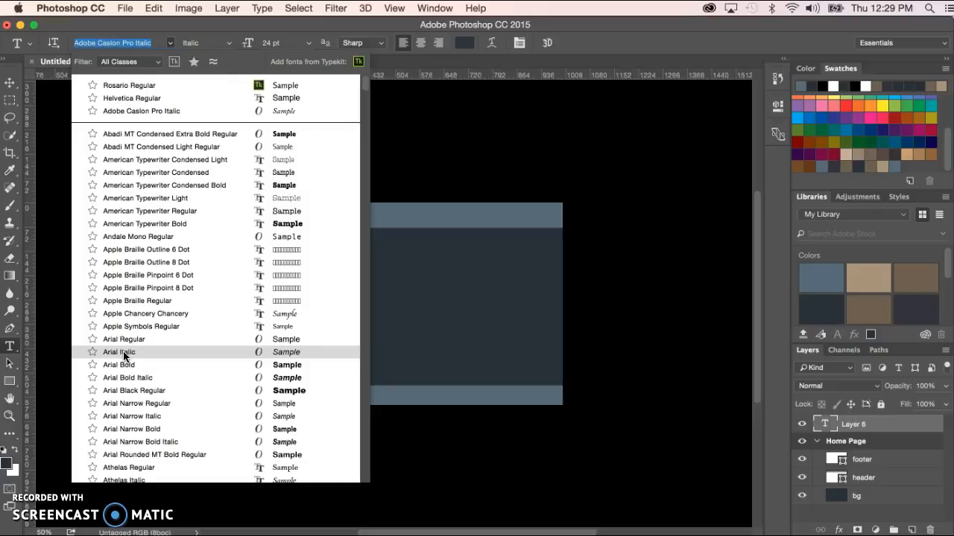
{"action": "scroll", "coordinate": [124, 356], "scroll_direction": "down", "scroll_amount": 20}
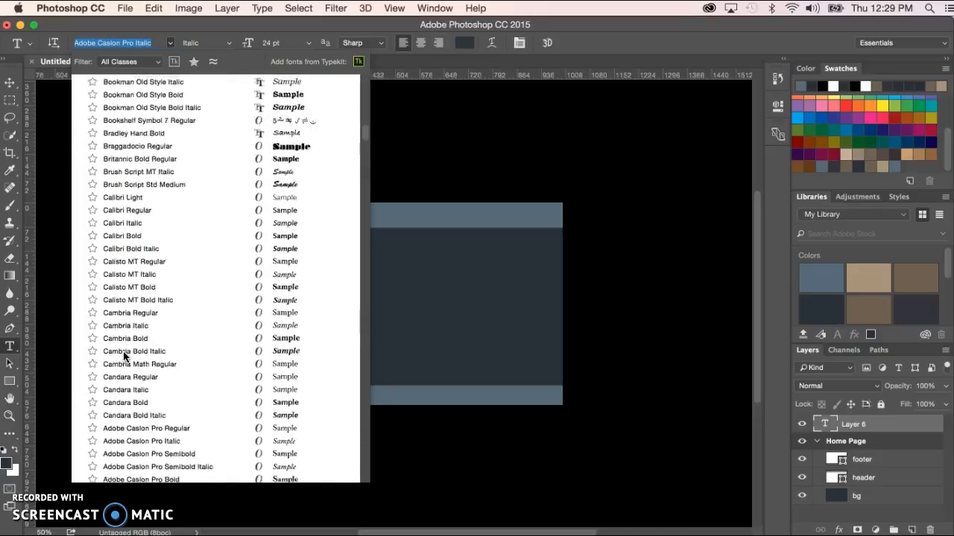
{"action": "scroll", "coordinate": [124, 356], "scroll_direction": "down", "scroll_amount": 20}
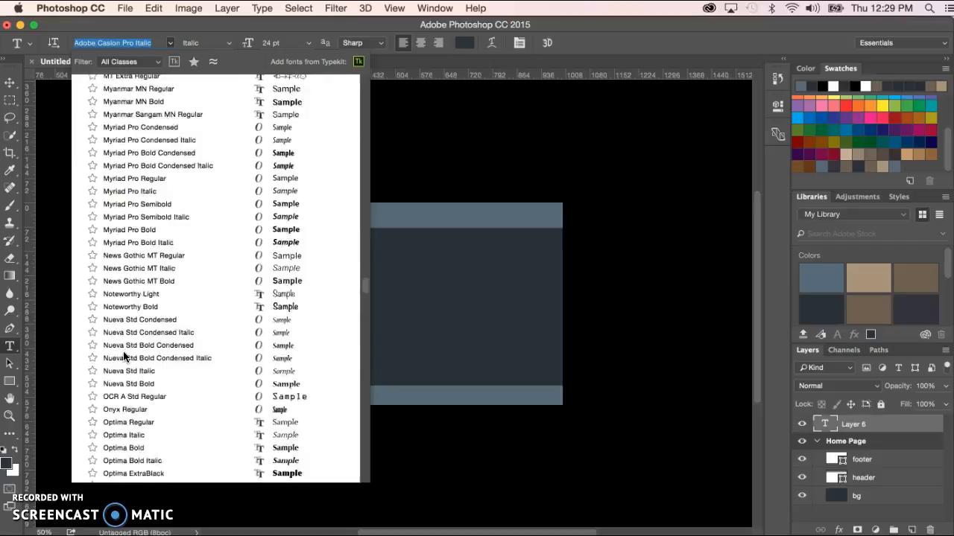
{"action": "scroll", "coordinate": [123, 354], "scroll_direction": "down", "scroll_amount": 15}
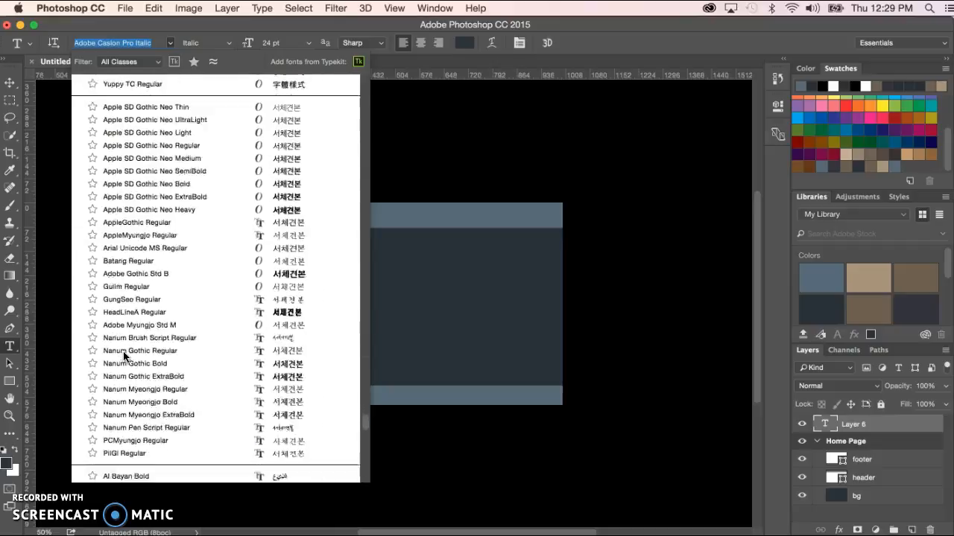
{"action": "scroll", "coordinate": [125, 357], "scroll_direction": "down", "scroll_amount": 20}
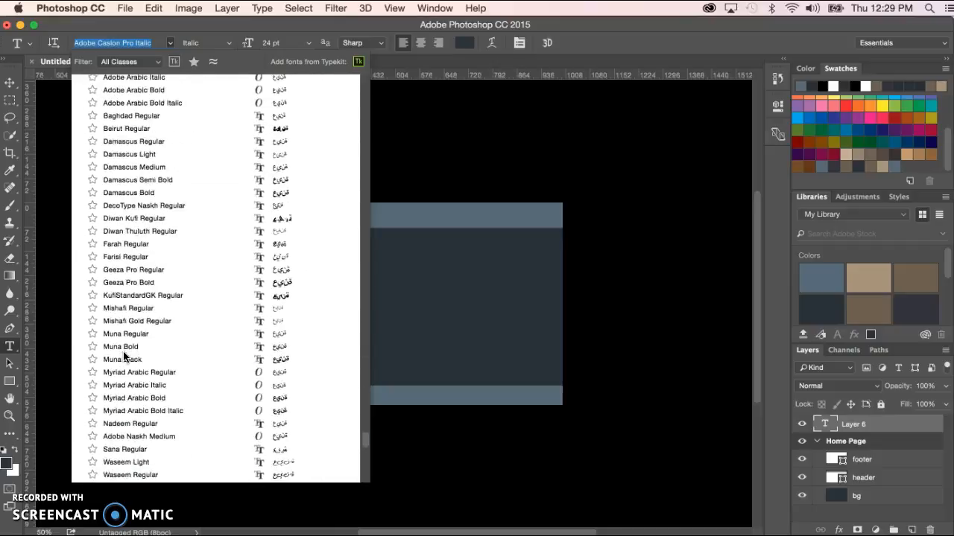
{"action": "scroll", "coordinate": [125, 356], "scroll_direction": "down", "scroll_amount": 6}
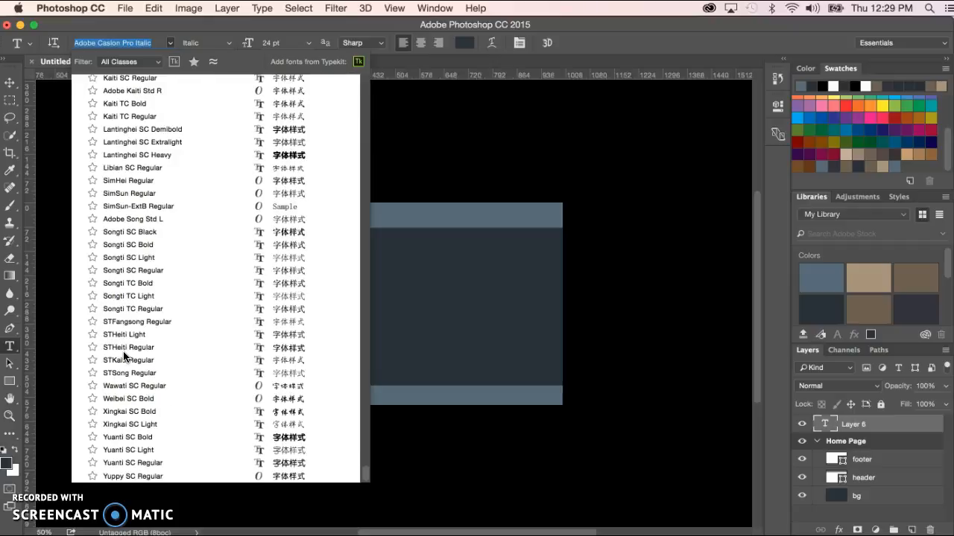
{"action": "scroll", "coordinate": [124, 356], "scroll_direction": "up", "scroll_amount": 5}
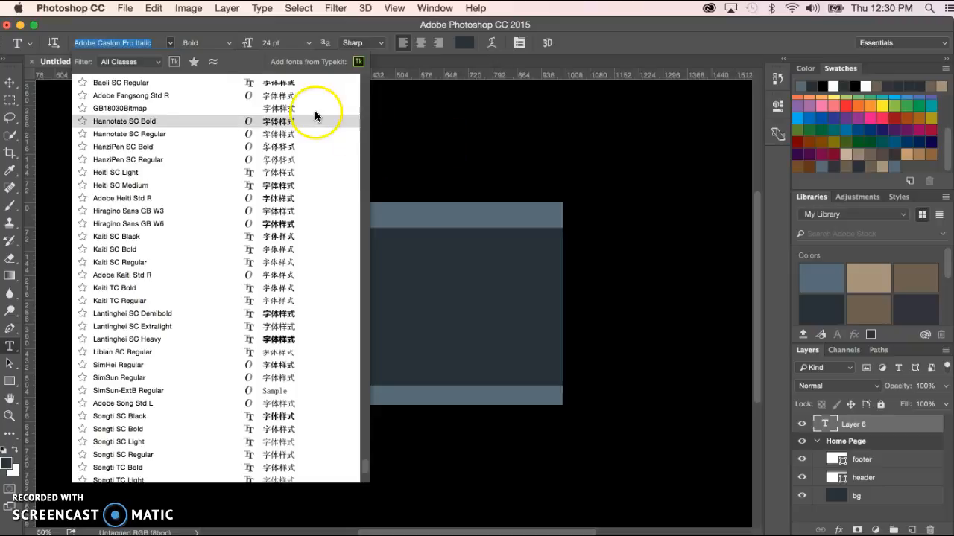
{"action": "left_click", "coordinate": [599, 57]}
{"action": "left_click", "coordinate": [342, 315]}
{"action": "left_click", "coordinate": [242, 376]}
{"action": "left_click", "coordinate": [182, 398]}
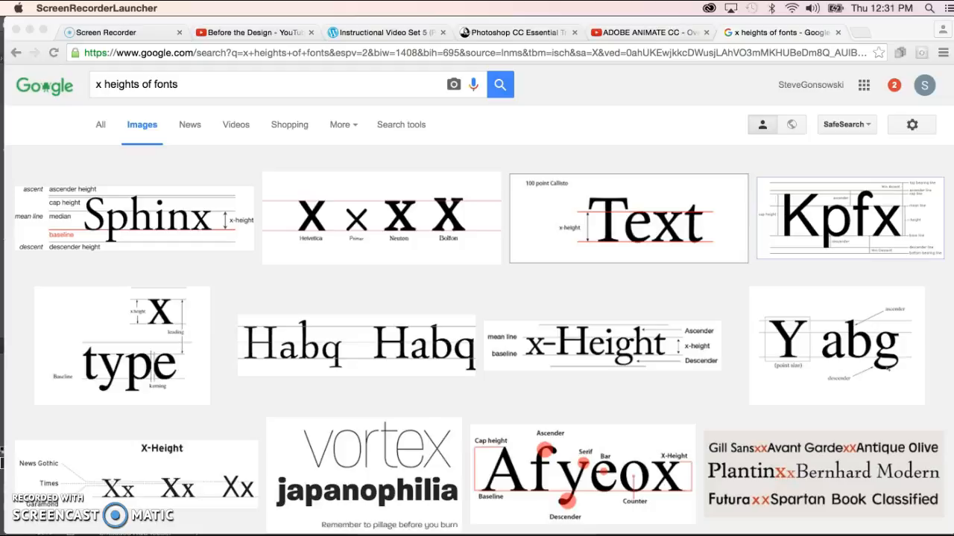
- Switch to Adobe Muse, add a text frame about 334 by 100 to the Home page containing "text", and select that word
{"action": "key", "text": "super+Tab"}
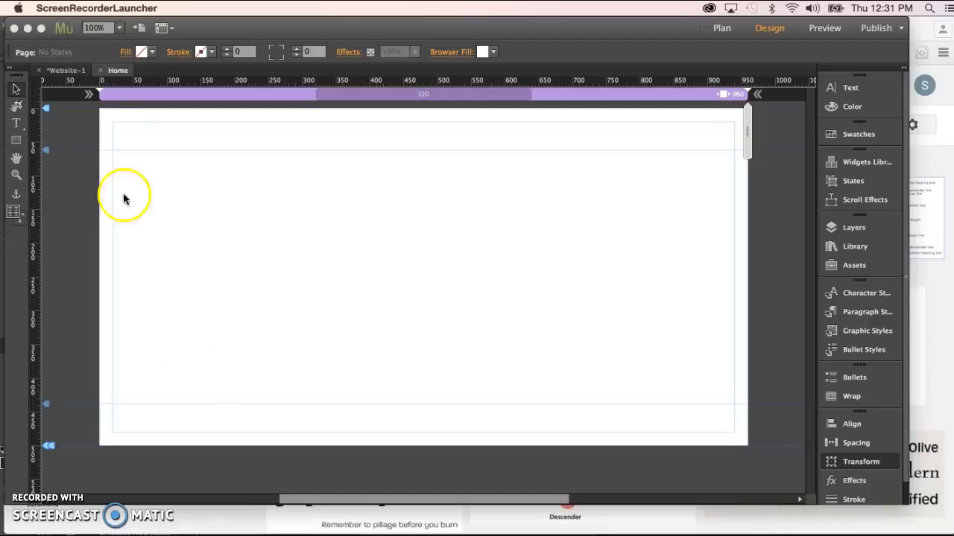
{"action": "left_click", "coordinate": [16, 121]}
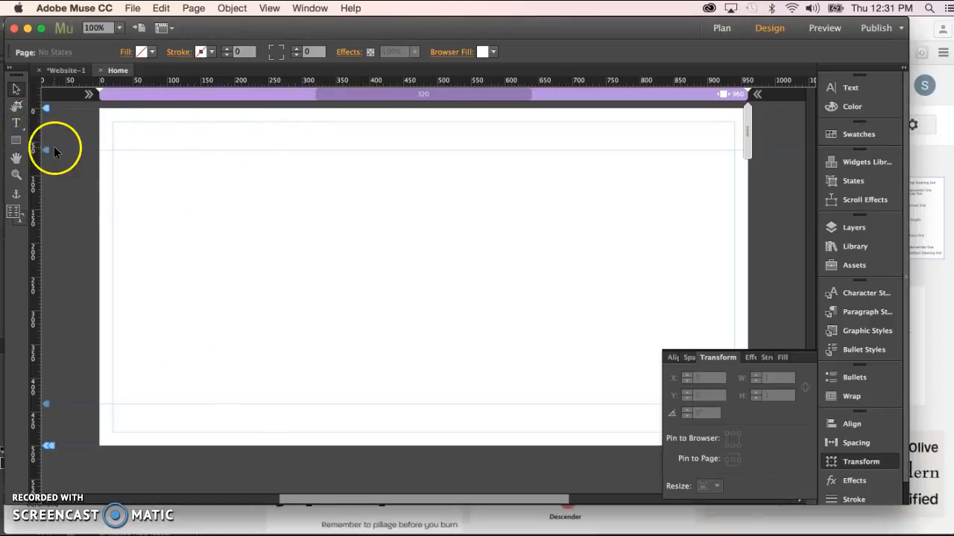
{"action": "left_click", "coordinate": [160, 156]}
{"action": "left_click_drag", "start_coordinate": [161, 156], "coordinate": [385, 222]}
{"action": "type", "text": "text"}
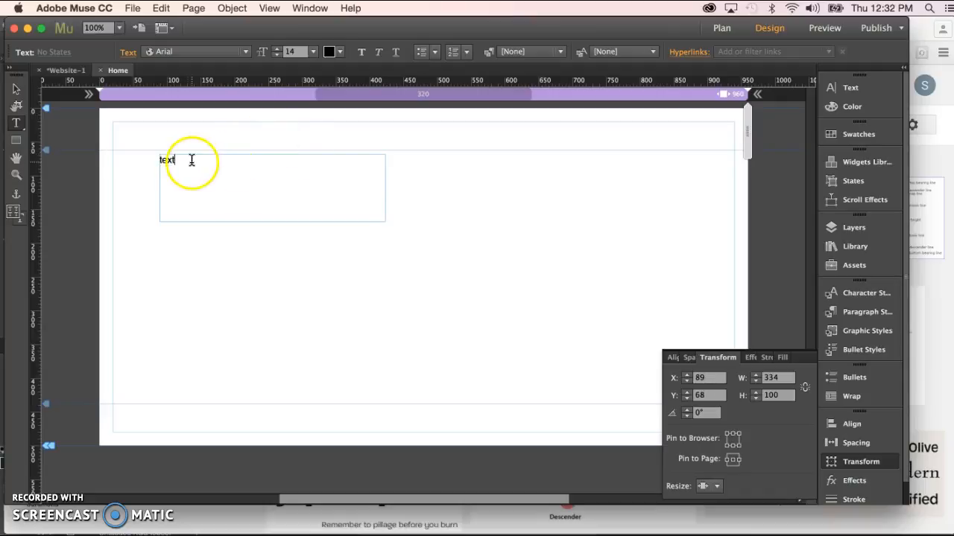
{"action": "left_click_drag", "start_coordinate": [185, 162], "coordinate": [121, 162]}
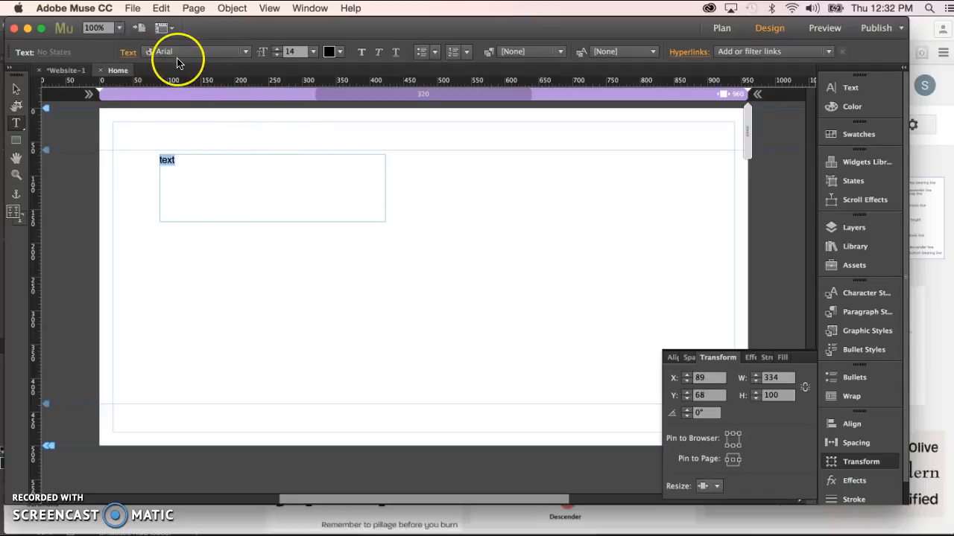
- Open the web font library for adding fonts to the selected word and dismiss its introduction
{"action": "left_click", "coordinate": [244, 54]}
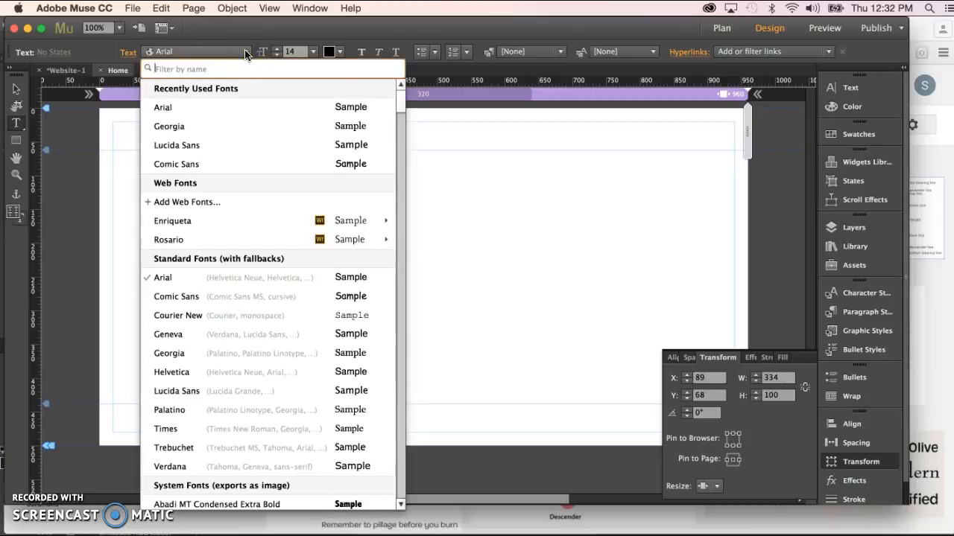
{"action": "left_click", "coordinate": [186, 204]}
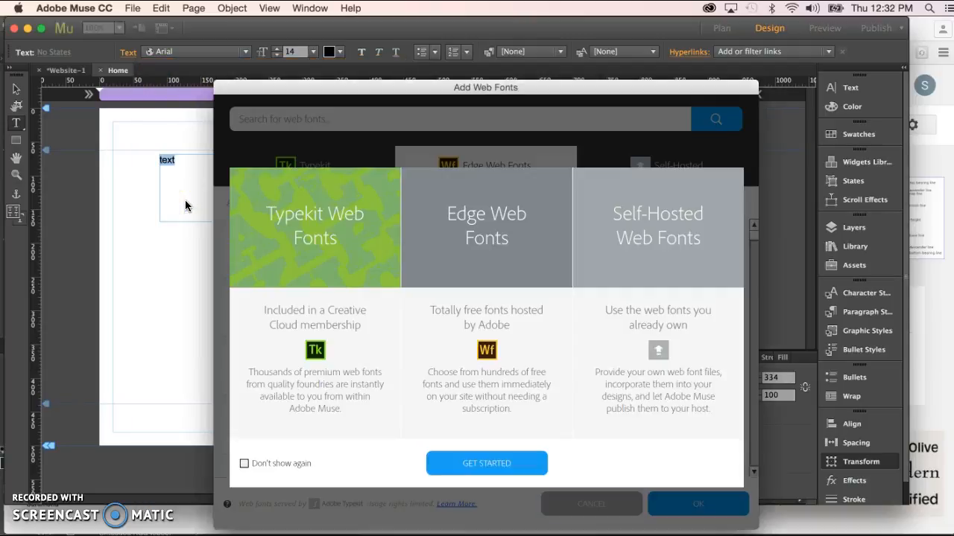
{"action": "left_click", "coordinate": [307, 195]}
{"action": "left_click", "coordinate": [495, 466]}
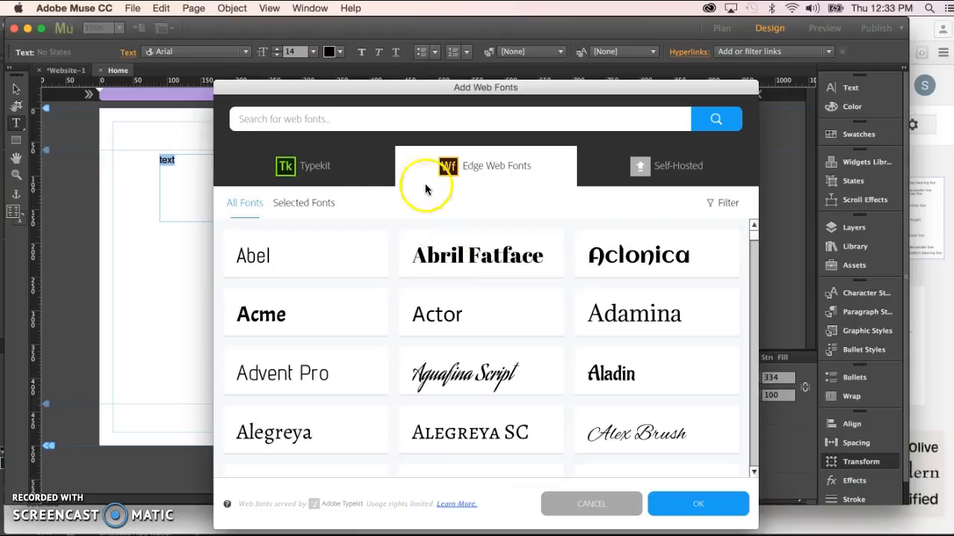
- Compare the Typekit and Edge Web Fonts collections and select Aguafina Script among the Edge Web Fonts
{"action": "left_click", "coordinate": [312, 163]}
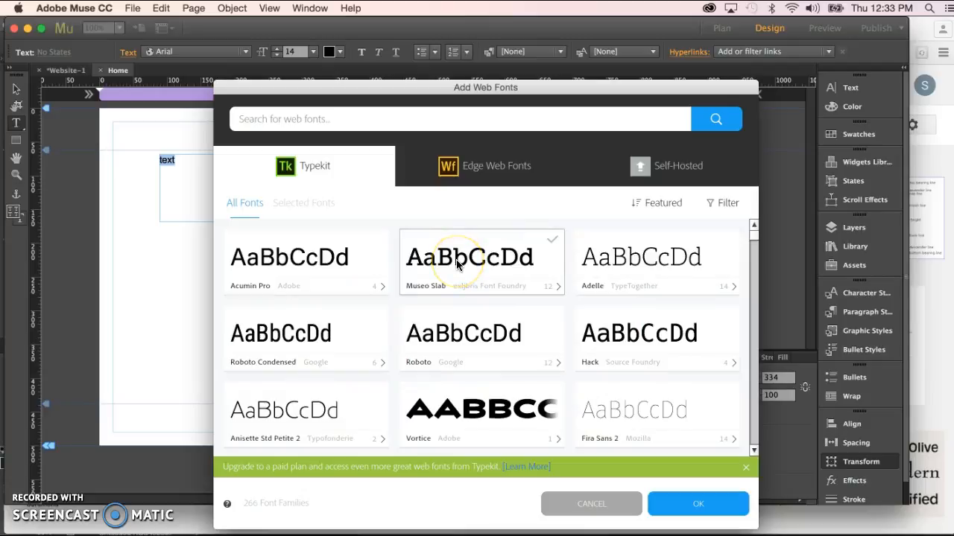
{"action": "left_click", "coordinate": [504, 171]}
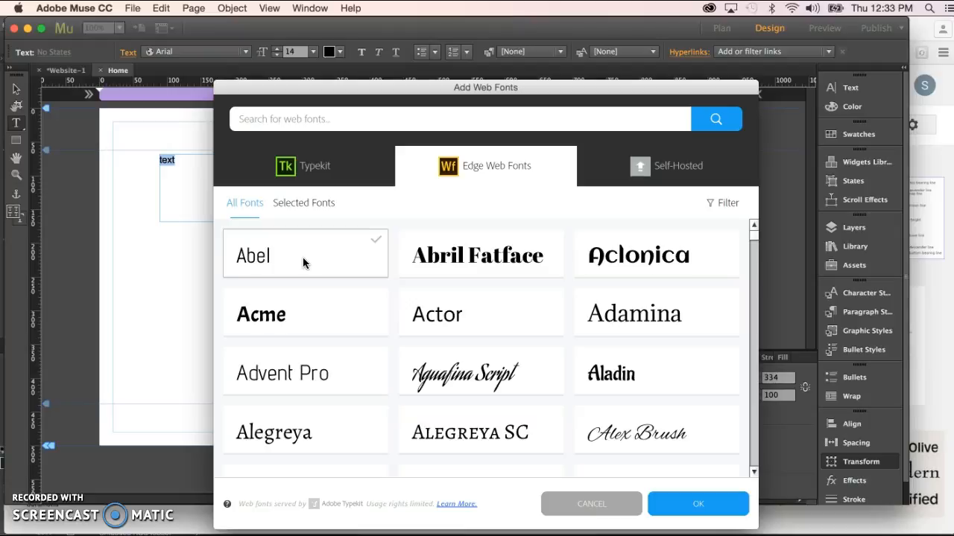
{"action": "left_click", "coordinate": [491, 324]}
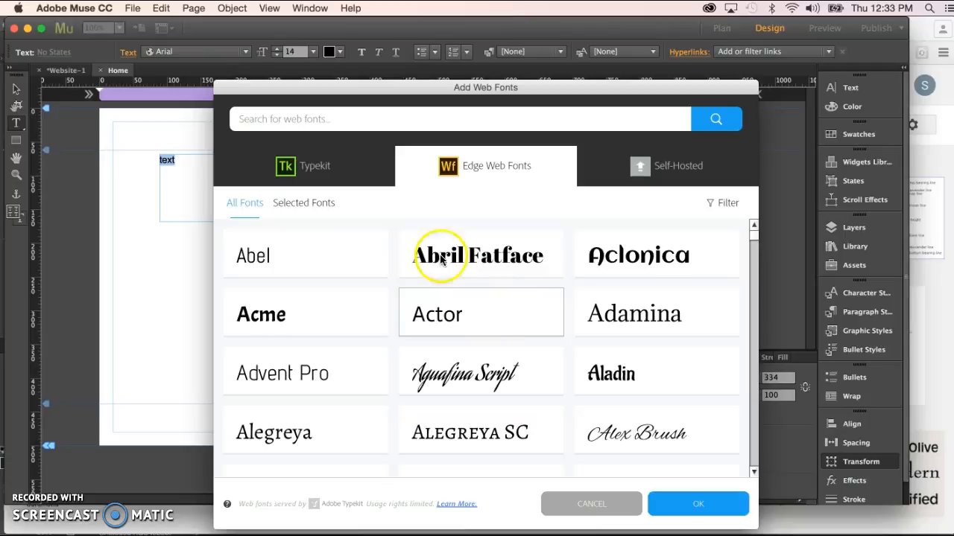
{"action": "left_click", "coordinate": [305, 166]}
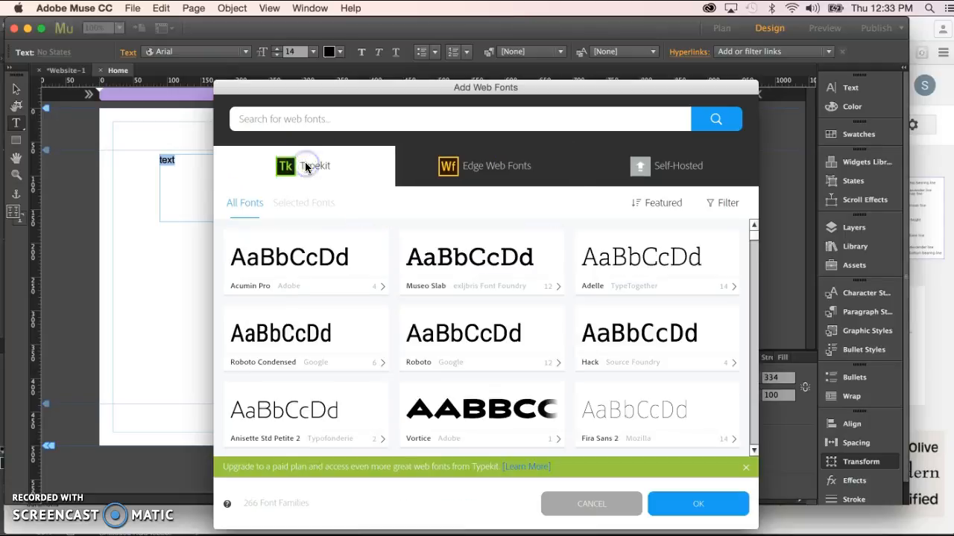
{"action": "left_click", "coordinate": [274, 178]}
{"action": "left_click", "coordinate": [135, 408]}
{"action": "left_click", "coordinate": [530, 375]}
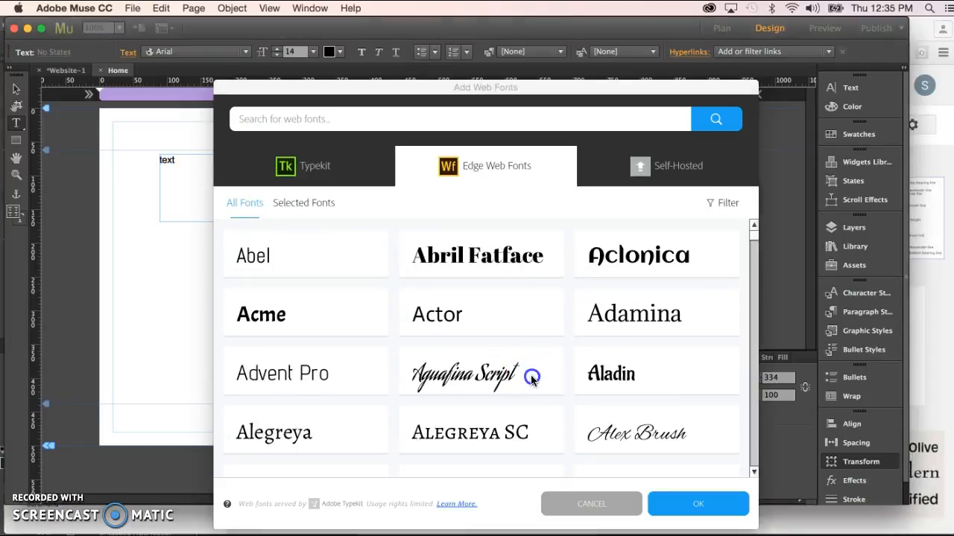
- Filter the Edge Web Fonts by the Sans Serif classification and look through the filtered fonts to the end
{"action": "left_click", "coordinate": [720, 204]}
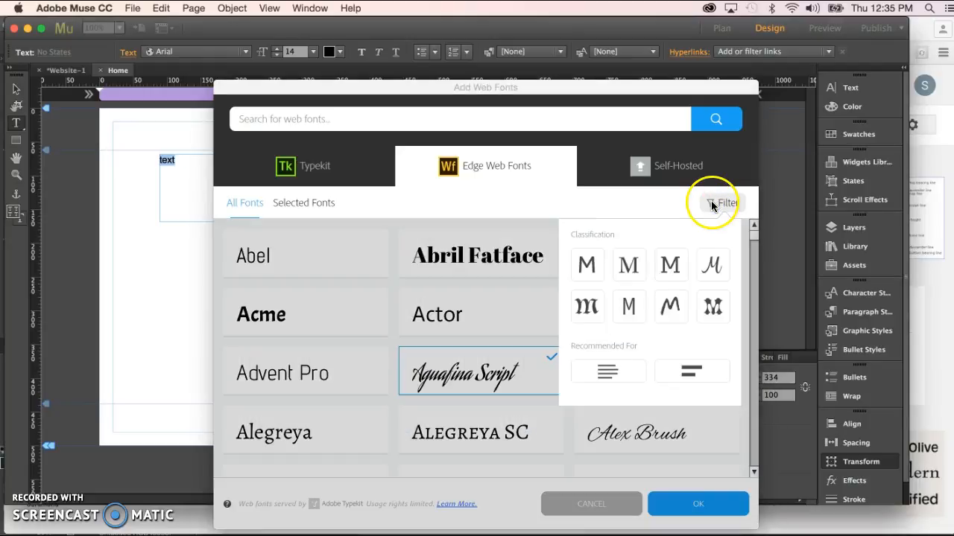
{"action": "left_click", "coordinate": [587, 266]}
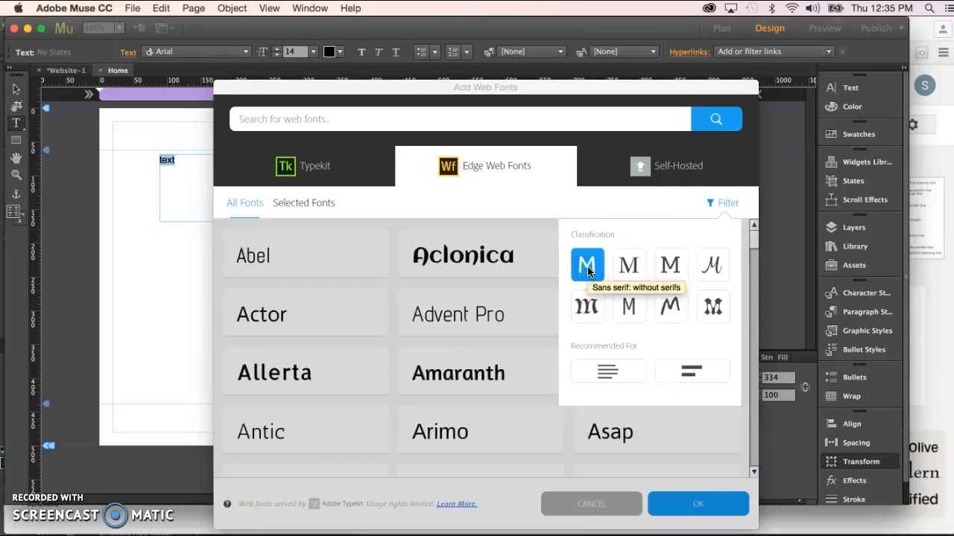
{"action": "left_click", "coordinate": [398, 207]}
{"action": "scroll", "coordinate": [579, 330], "scroll_direction": "down", "scroll_amount": 10}
{"action": "scroll", "coordinate": [579, 330], "scroll_direction": "down", "scroll_amount": 10}
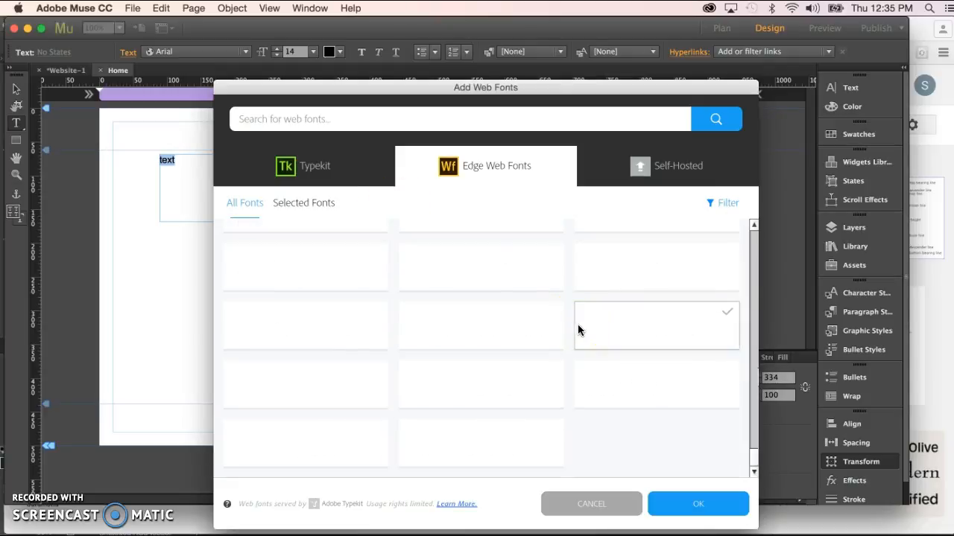
{"action": "left_click", "coordinate": [554, 315]}
{"action": "left_click", "coordinate": [501, 170]}
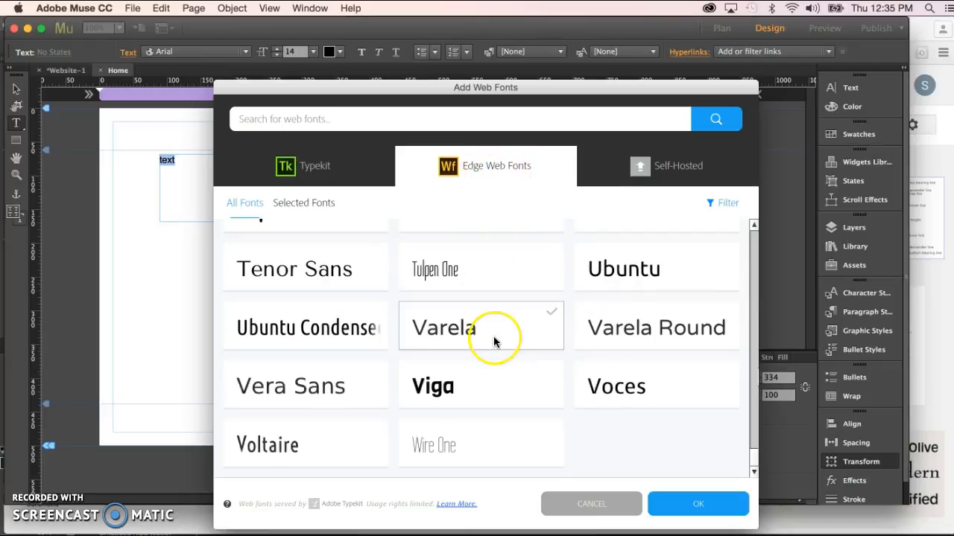
{"action": "scroll", "coordinate": [494, 341], "scroll_direction": "up", "scroll_amount": 15}
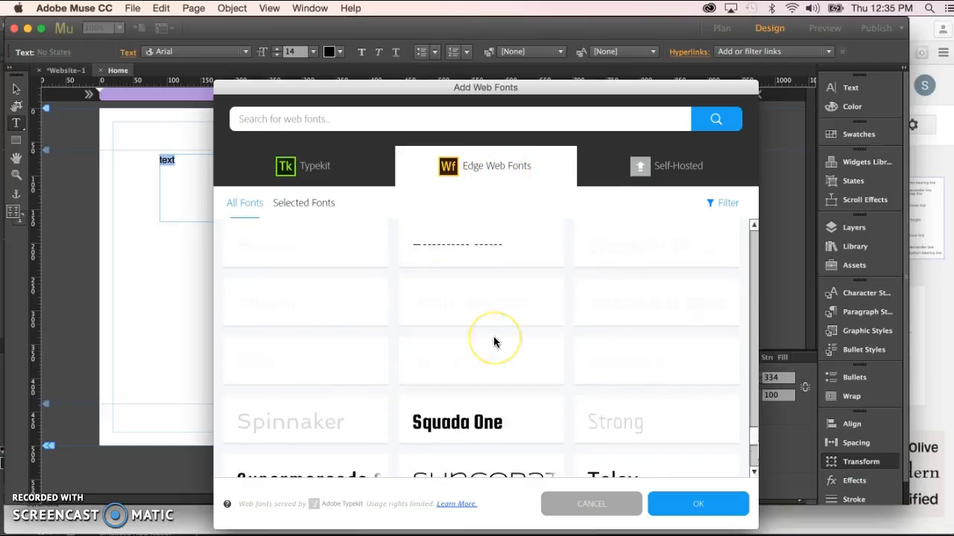
{"action": "left_click", "coordinate": [314, 168]}
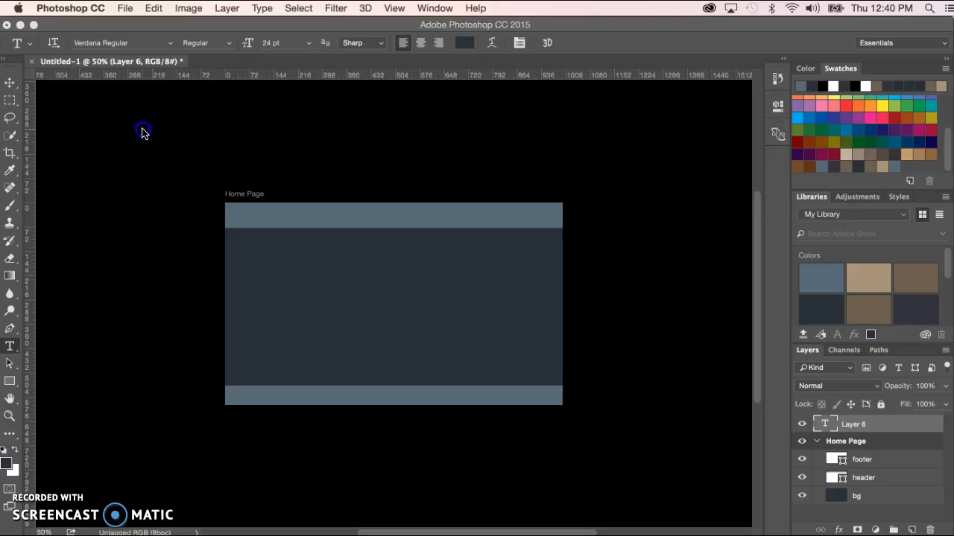
- Switch to Photoshop and open the Typekit website from the Type tool's font list to add fonts
{"action": "left_click", "coordinate": [98, 41]}
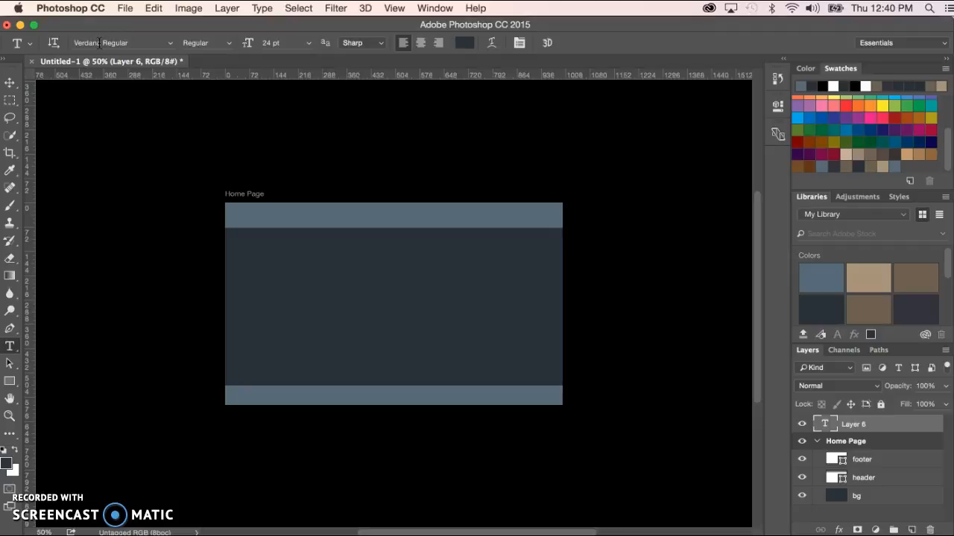
{"action": "left_click", "coordinate": [171, 43]}
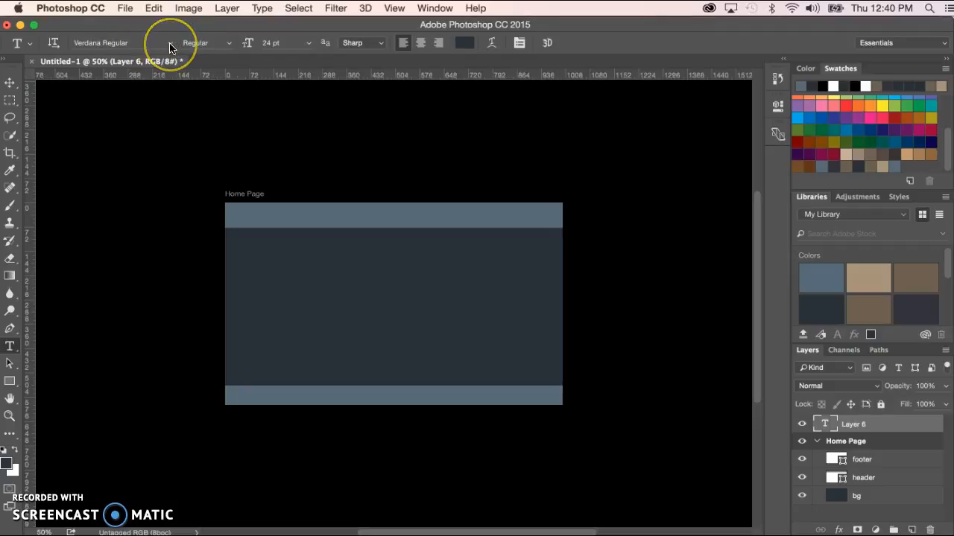
{"action": "left_click", "coordinate": [170, 45]}
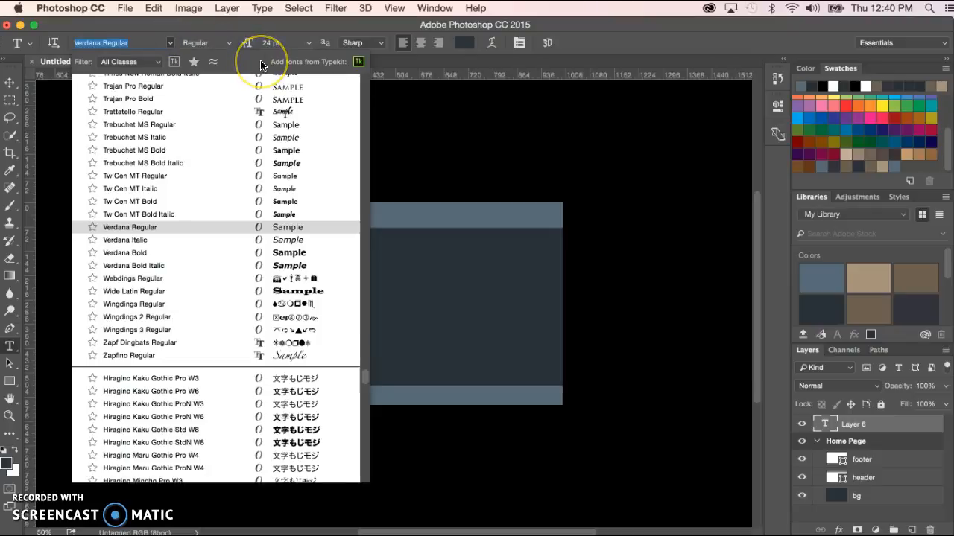
{"action": "left_click", "coordinate": [233, 64]}
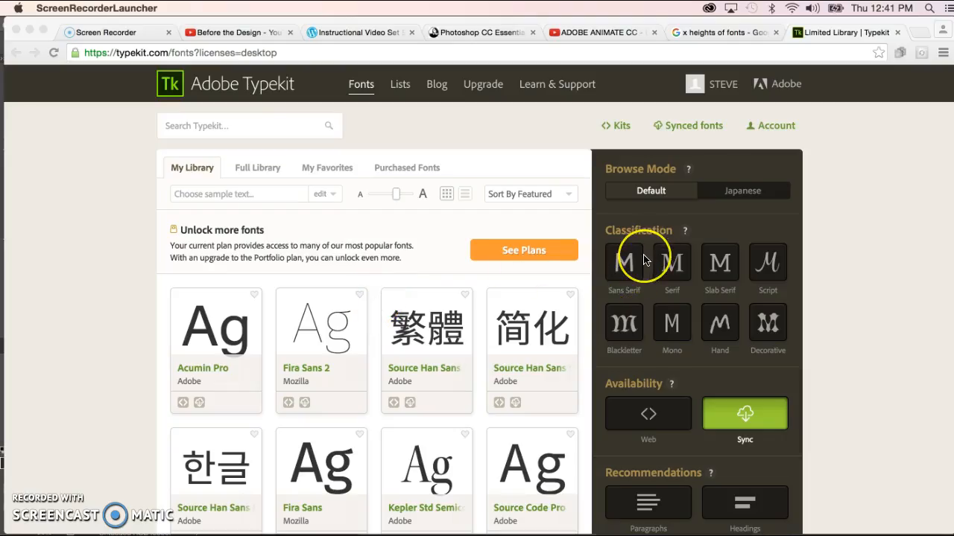
- Filter the Typekit library's availability to Web fonts only, turning off the Sync filter
{"action": "scroll", "coordinate": [640, 257], "scroll_direction": "down", "scroll_amount": 2}
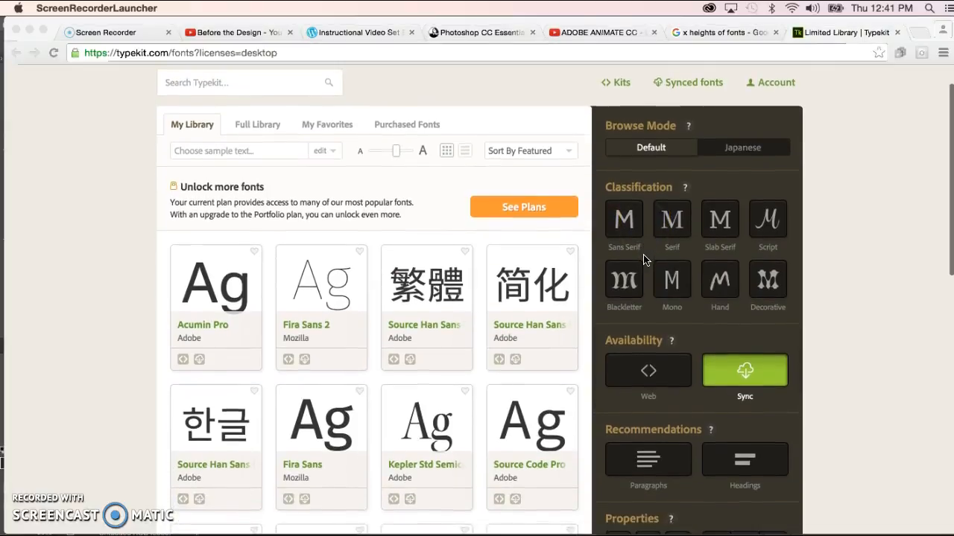
{"action": "left_click", "coordinate": [659, 380]}
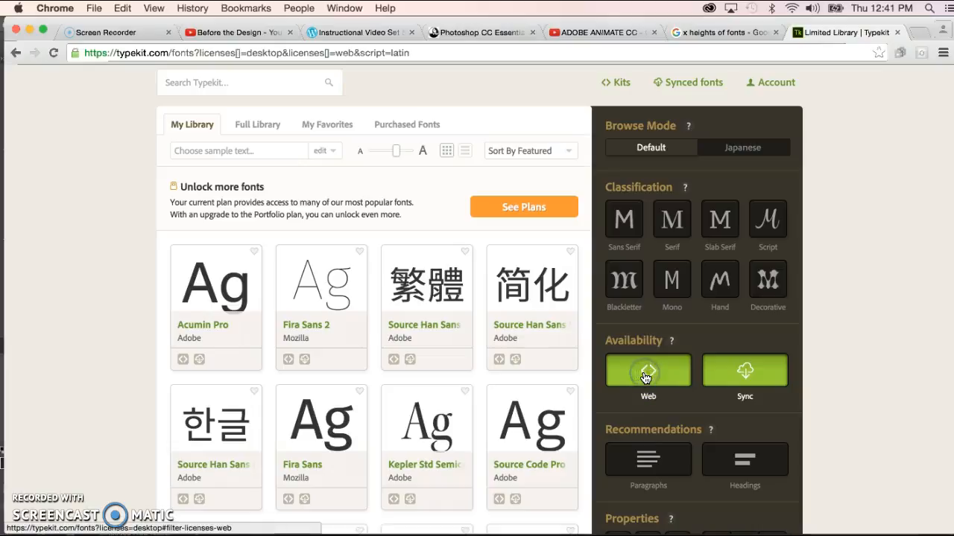
{"action": "left_click", "coordinate": [745, 370]}
{"action": "left_click", "coordinate": [649, 370]}
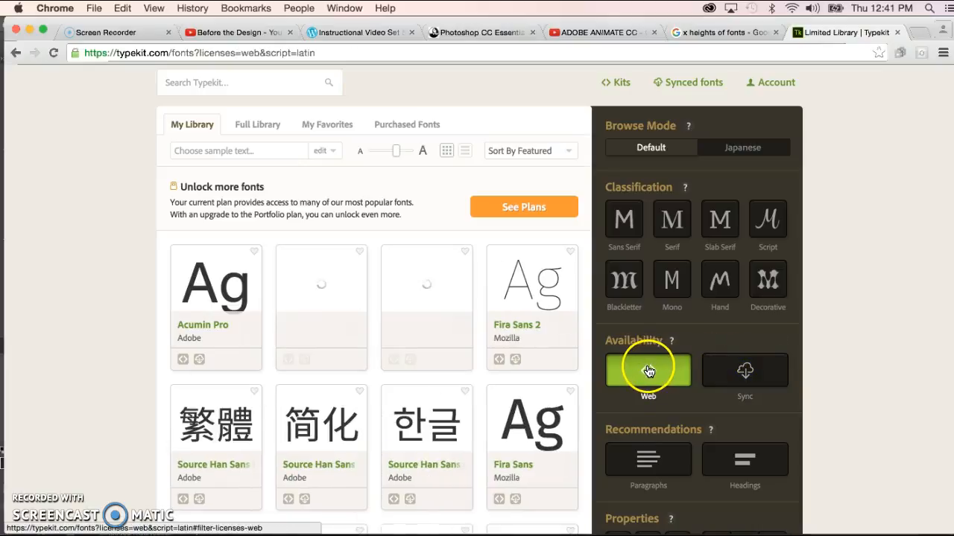